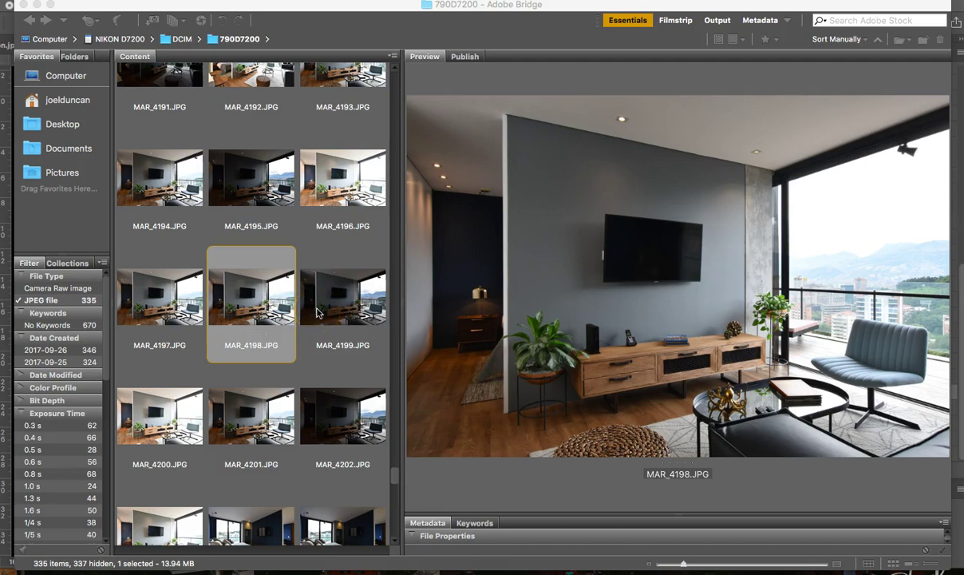
- Compare the MAR_4198, MAR_4199 and MAR_4200 exposures in Bridge's Preview panel
{"action": "left_click", "coordinate": [317, 312]}
{"action": "left_click", "coordinate": [249, 289]}
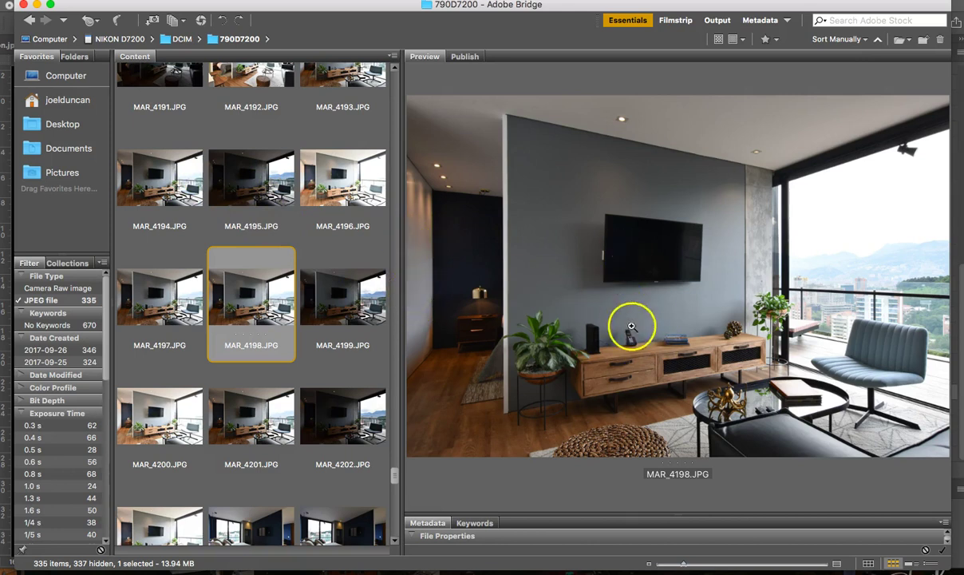
{"action": "left_click", "coordinate": [352, 303]}
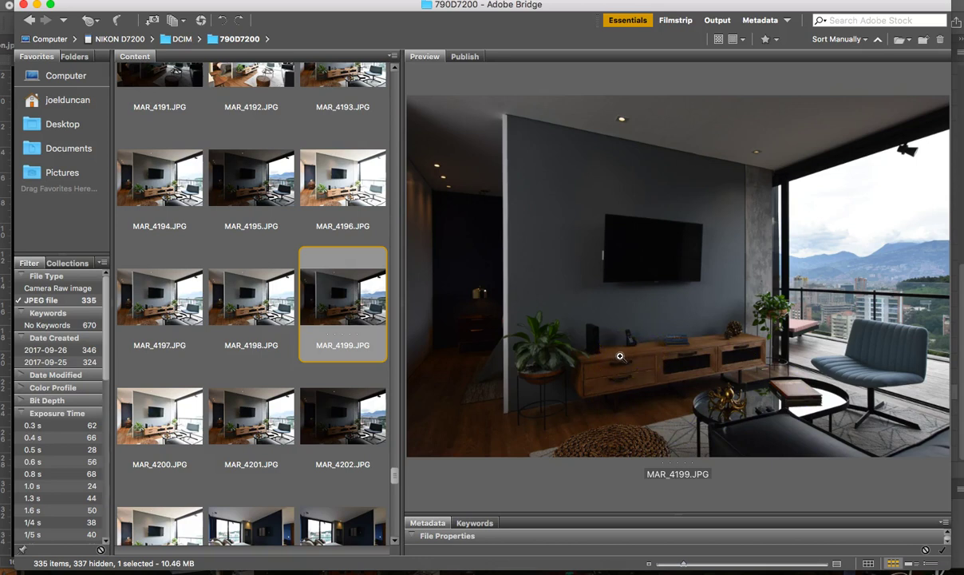
{"action": "left_click", "coordinate": [169, 395]}
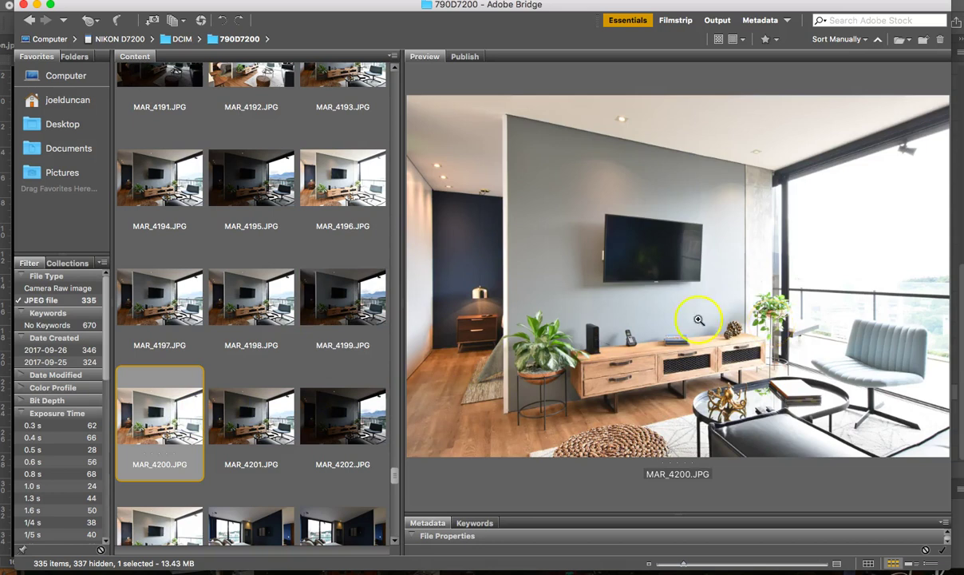
{"action": "left_click", "coordinate": [355, 306]}
{"action": "left_click", "coordinate": [254, 295]}
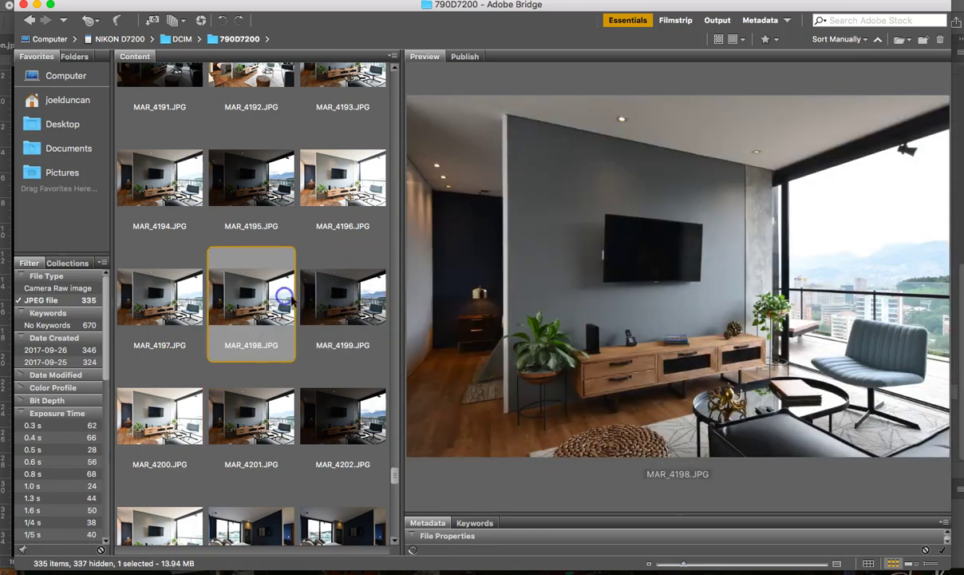
{"action": "key", "text": "Right"}
{"action": "left_click", "coordinate": [200, 393]}
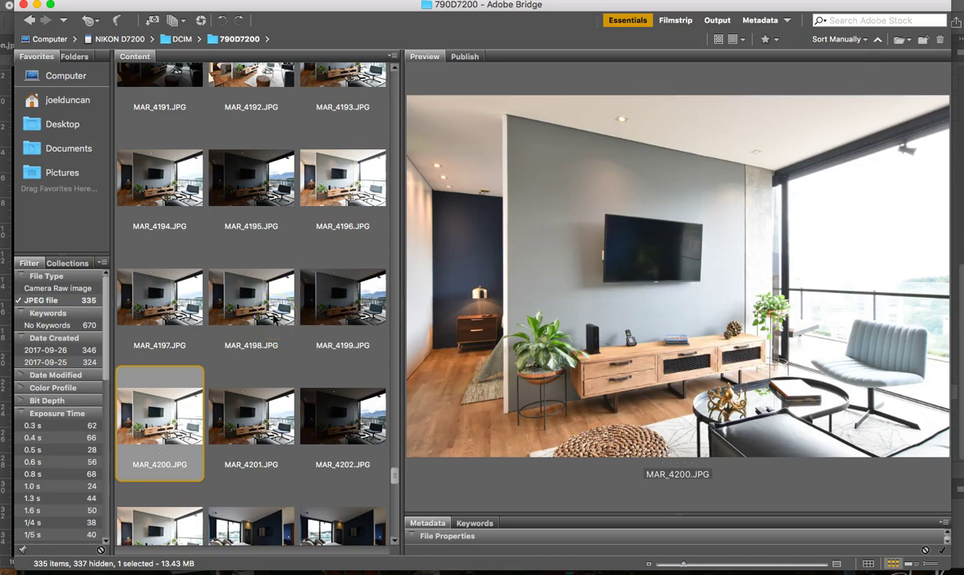
- Flip again between the three exposures, settle on MAR_4198, and show all open windows
{"action": "left_click", "coordinate": [334, 308]}
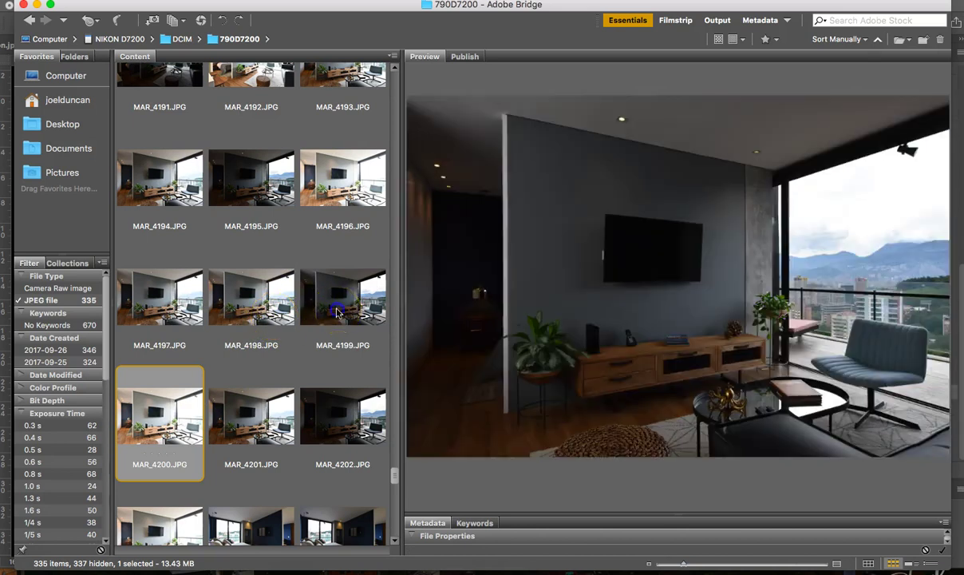
{"action": "left_click", "coordinate": [252, 292]}
{"action": "left_click", "coordinate": [314, 281]}
{"action": "left_click", "coordinate": [250, 282]}
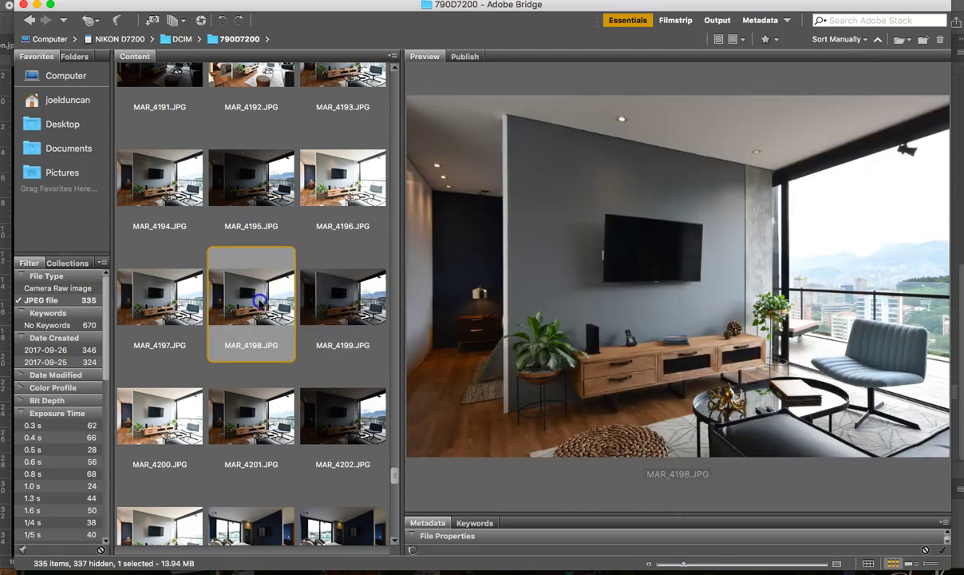
{"action": "left_click", "coordinate": [172, 423]}
{"action": "left_click", "coordinate": [258, 290]}
{"action": "left_click", "coordinate": [315, 288]}
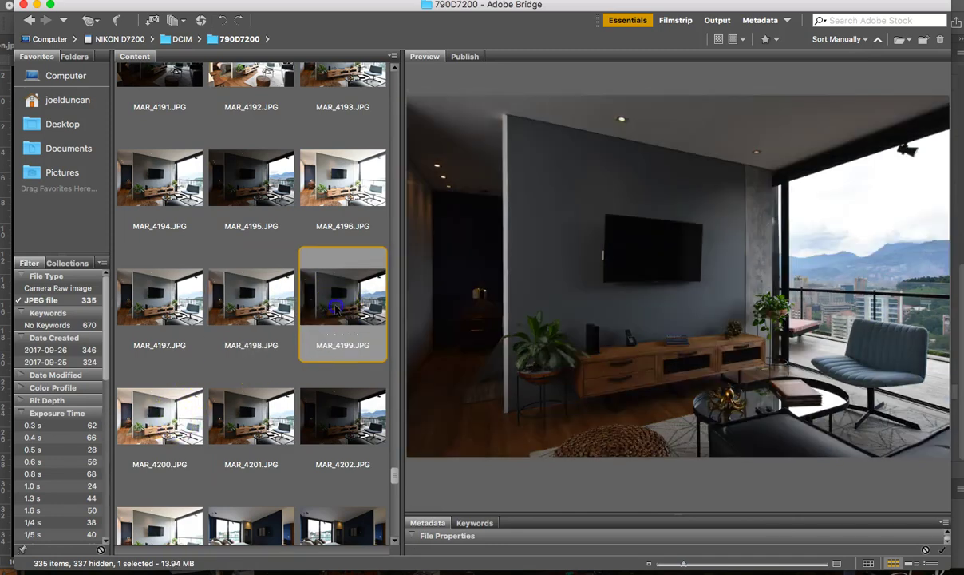
{"action": "left_click", "coordinate": [174, 411]}
{"action": "left_click", "coordinate": [310, 296]}
{"action": "left_click", "coordinate": [273, 276]}
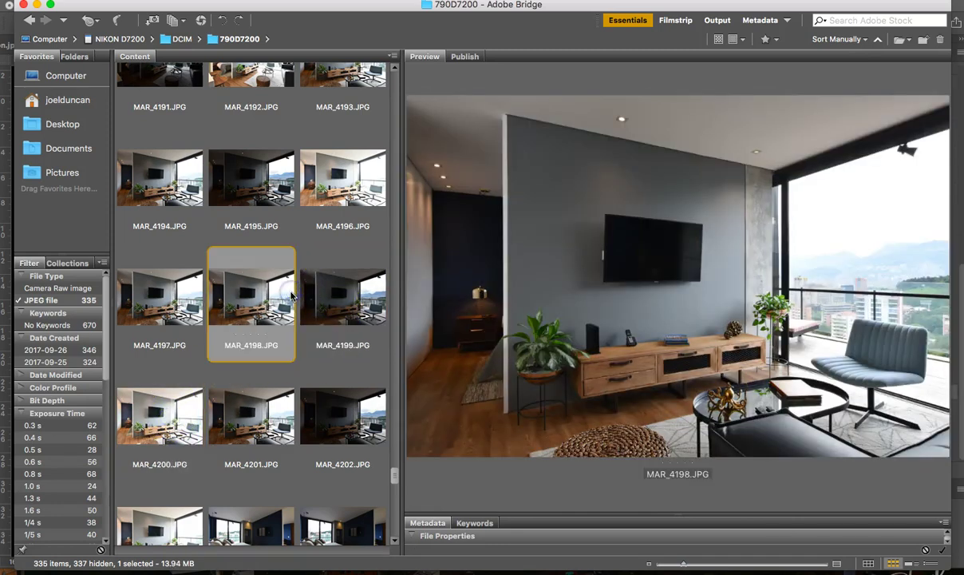
{"action": "key", "text": "ctrl+Up"}
{"action": "left_click", "coordinate": [867, 463]}
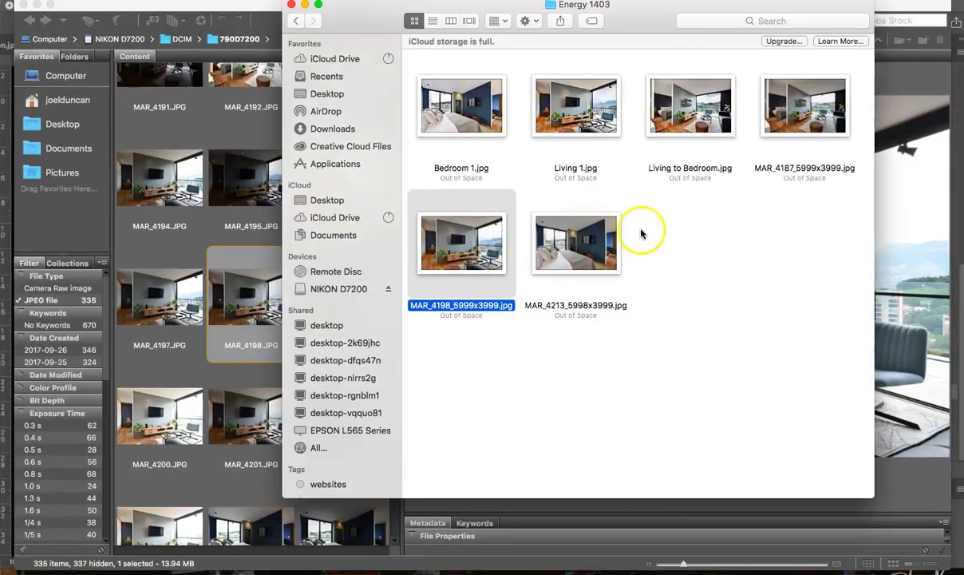
{"action": "left_click", "coordinate": [470, 246]}
{"action": "key", "text": "space"}
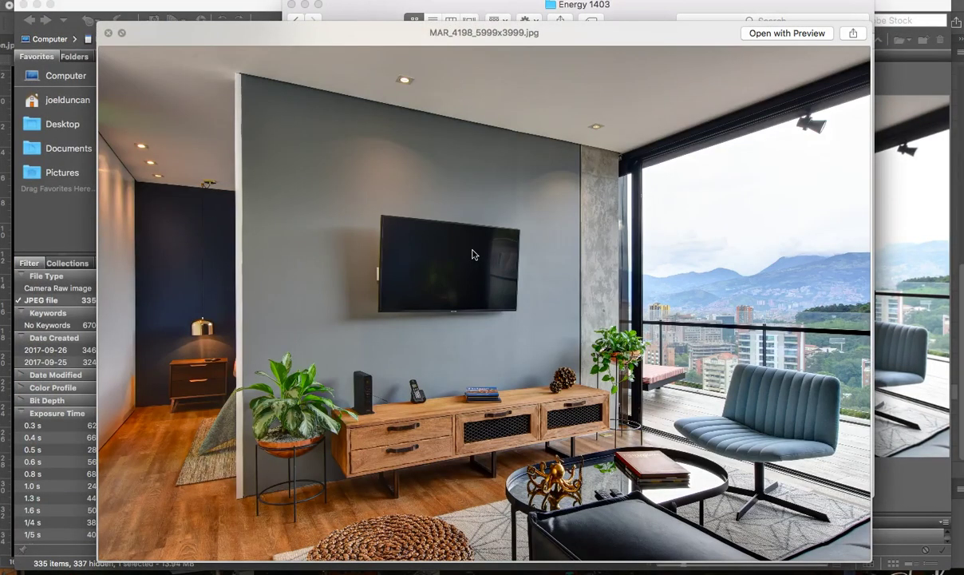
{"action": "left_click", "coordinate": [396, 279]}
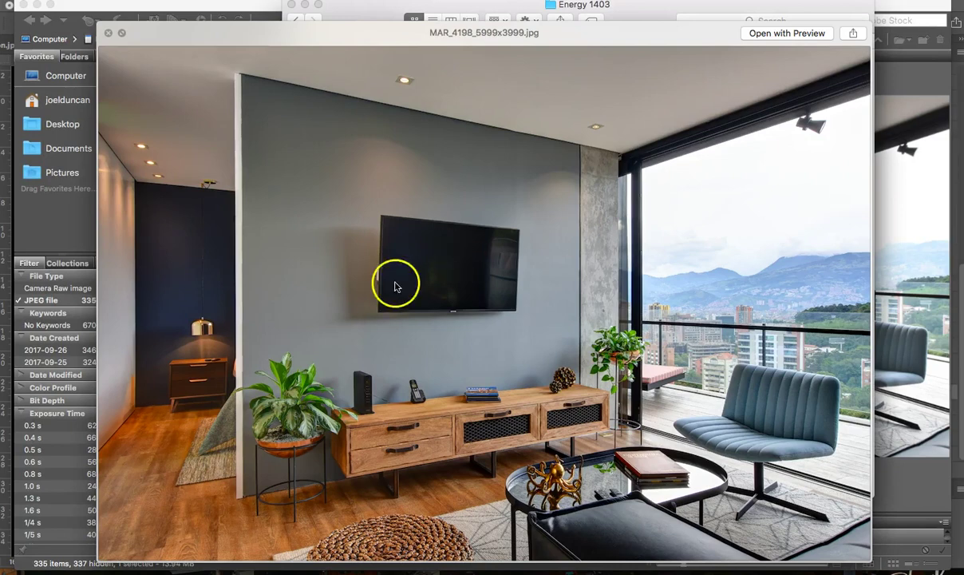
{"action": "key", "text": "space"}
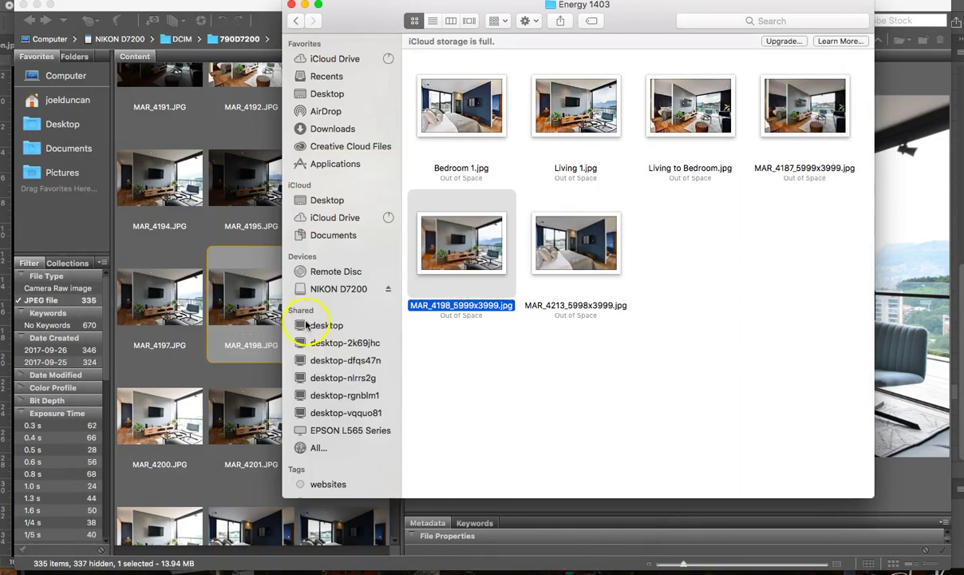
{"action": "left_click", "coordinate": [229, 288]}
{"action": "left_click", "coordinate": [195, 300]}
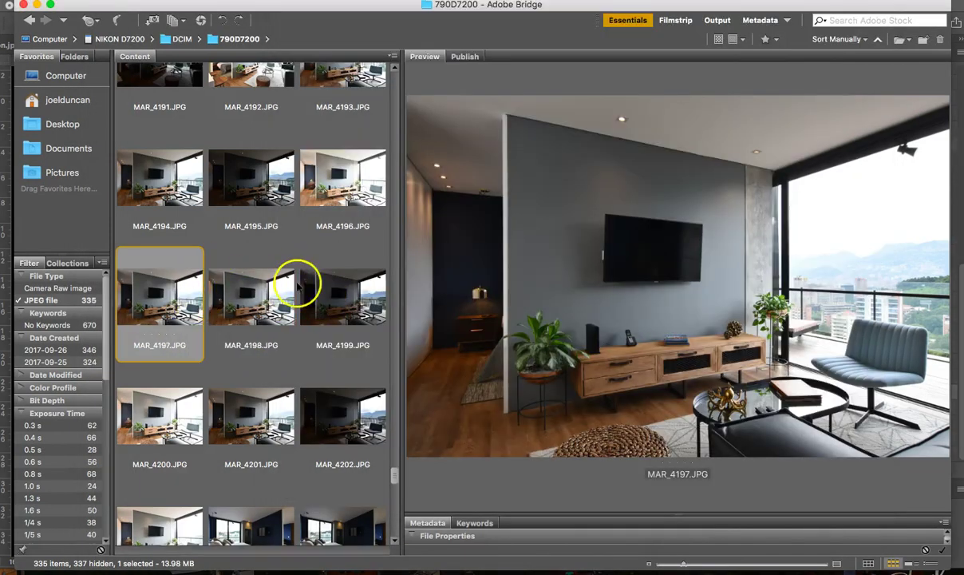
{"action": "left_click", "coordinate": [311, 277]}
{"action": "left_click", "coordinate": [247, 344]}
{"action": "left_click", "coordinate": [180, 411]}
{"action": "left_click", "coordinate": [239, 324]}
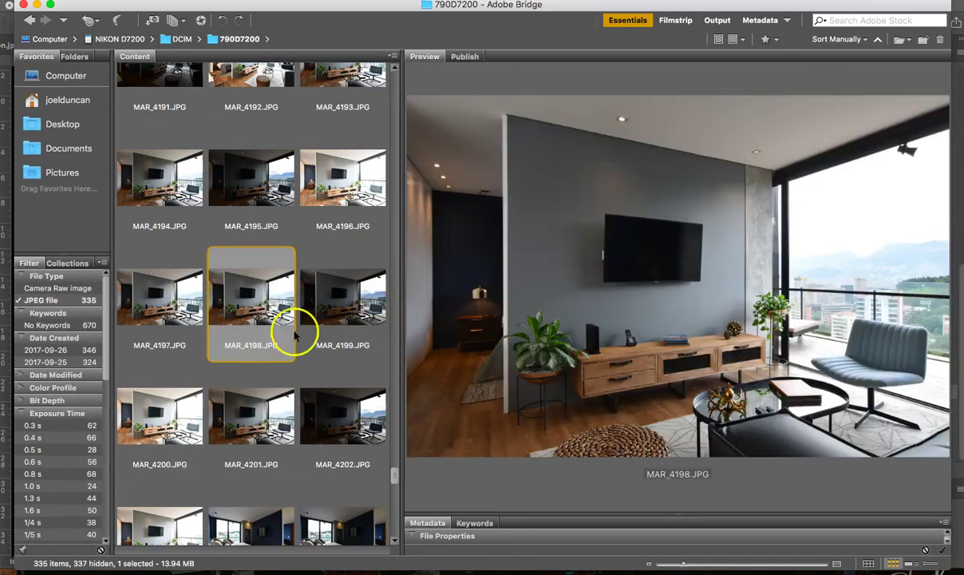
{"action": "left_click", "coordinate": [303, 328]}
{"action": "left_click", "coordinate": [232, 308]}
{"action": "left_click", "coordinate": [160, 405]}
{"action": "left_click", "coordinate": [243, 292]}
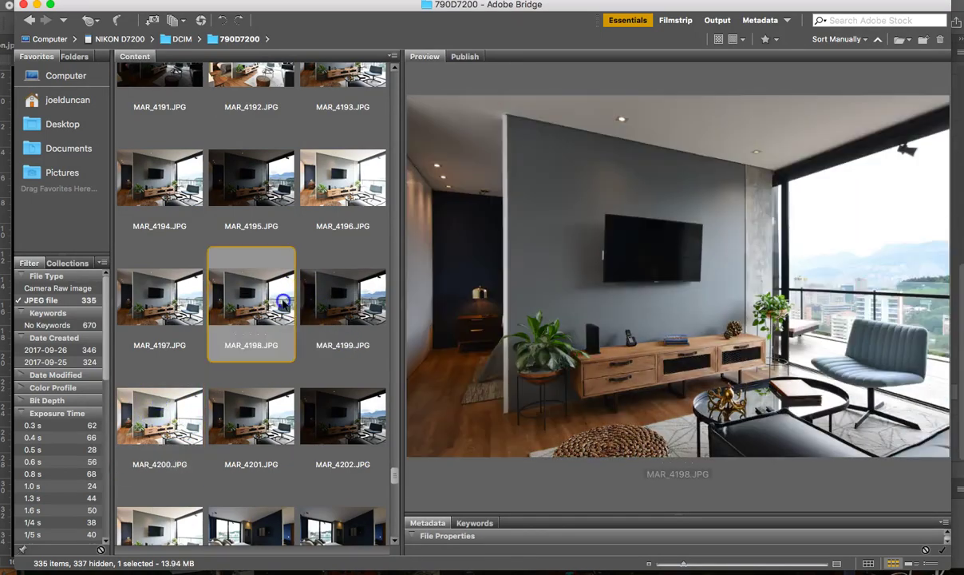
{"action": "key", "text": "ctrl+Up"}
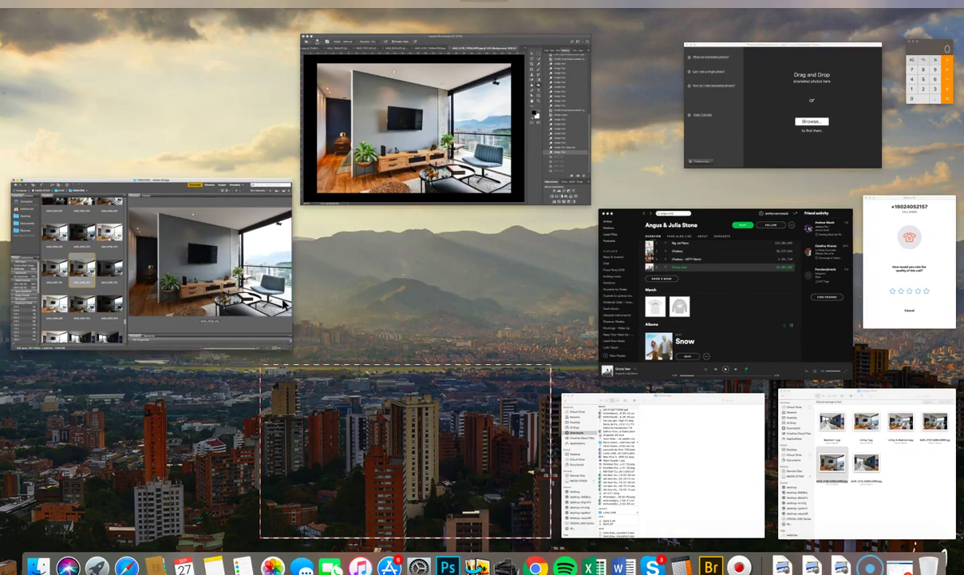
{"action": "left_click", "coordinate": [818, 398]}
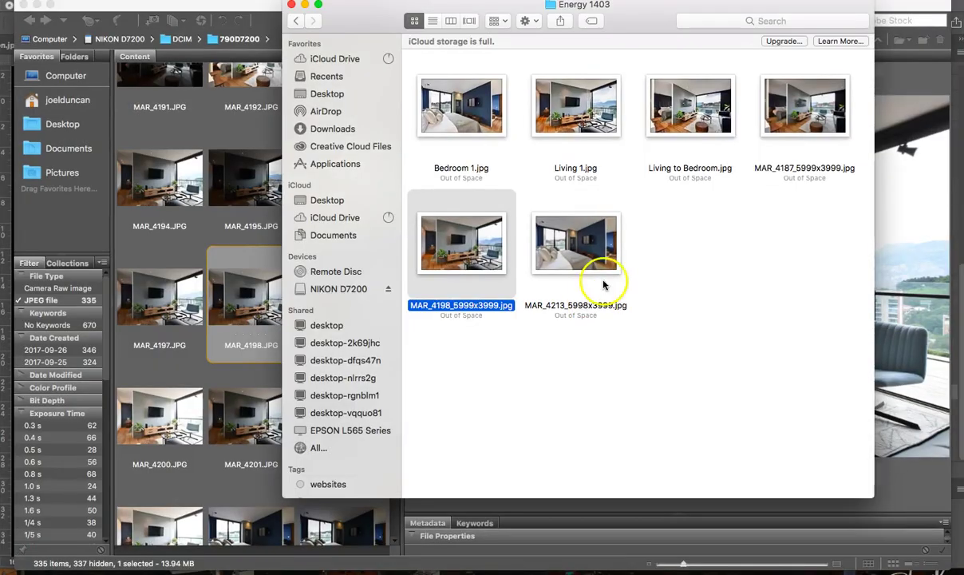
- Open MAR_4198_5999x3999.jpg from Finder in Adobe Photoshop CC 2018
{"action": "right_click", "coordinate": [464, 234]}
{"action": "mouse_move", "coordinate": [650, 253]}
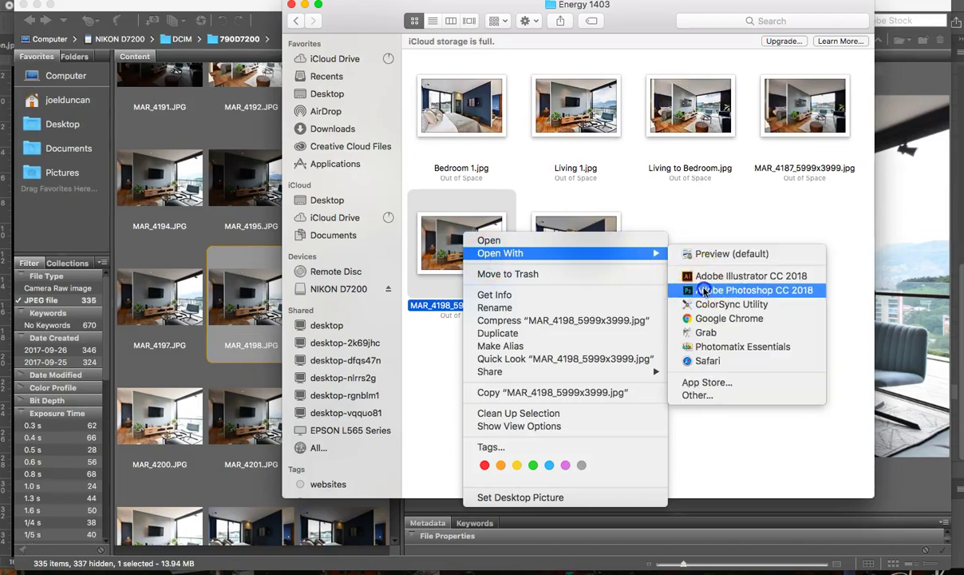
{"action": "left_click", "coordinate": [700, 290]}
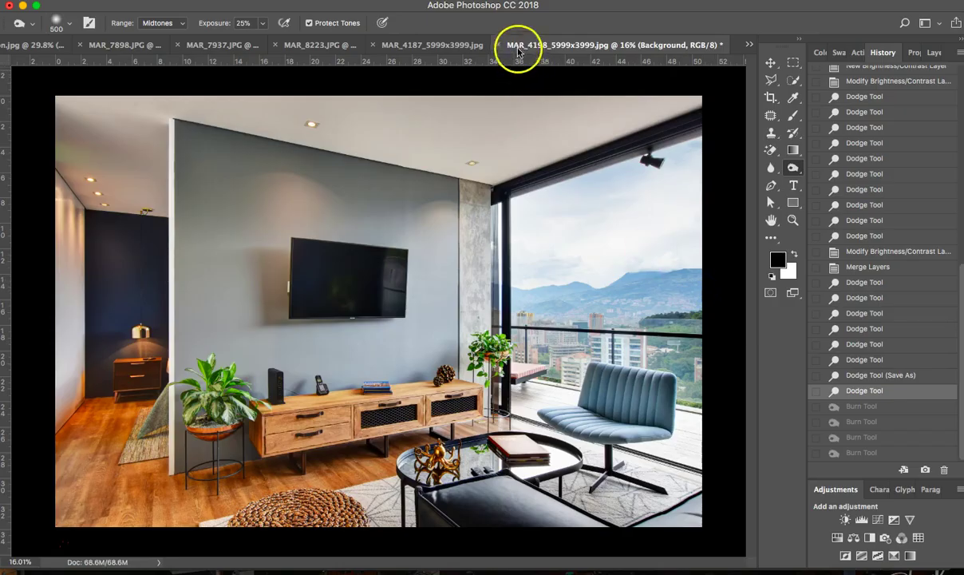
- Switch between the MAR_4187 and MAR_4198 documents, ending on MAR_4198
{"action": "left_click", "coordinate": [453, 44]}
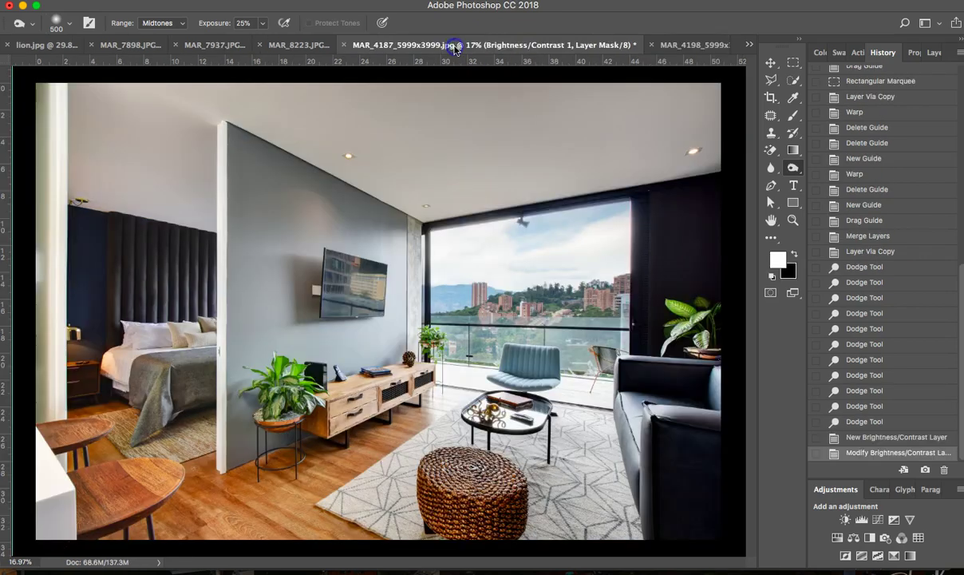
{"action": "left_click", "coordinate": [693, 45]}
{"action": "left_click", "coordinate": [749, 44]}
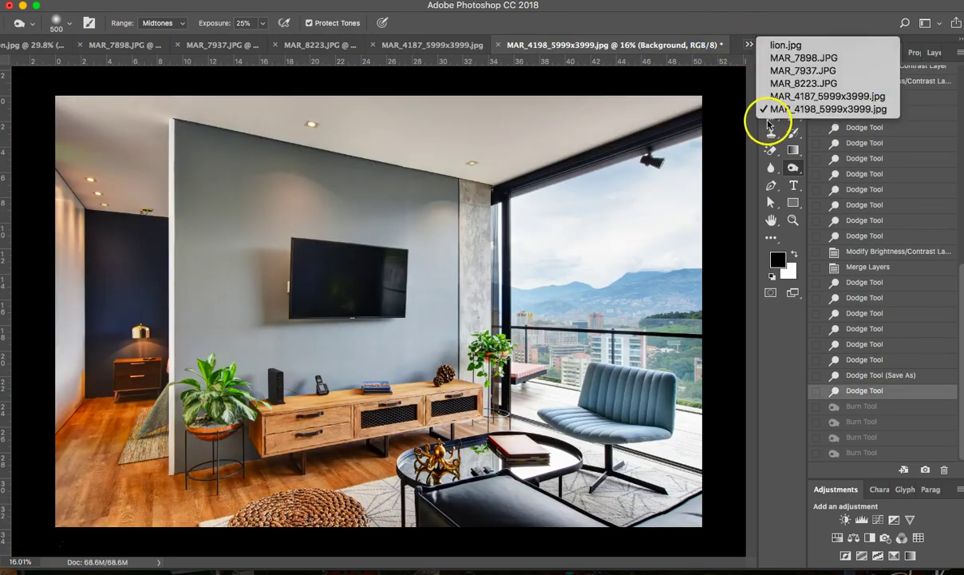
{"action": "left_click", "coordinate": [778, 96]}
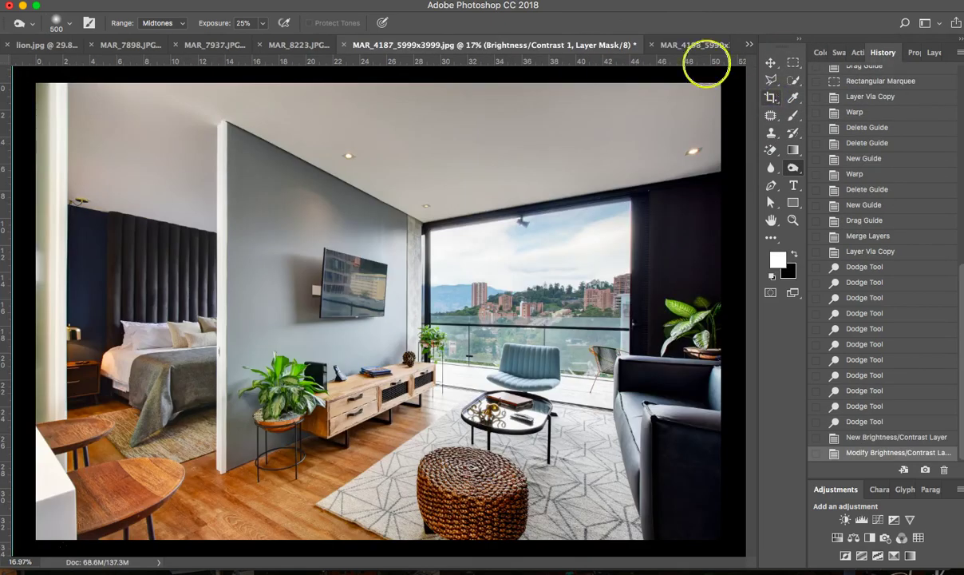
{"action": "left_click", "coordinate": [693, 45]}
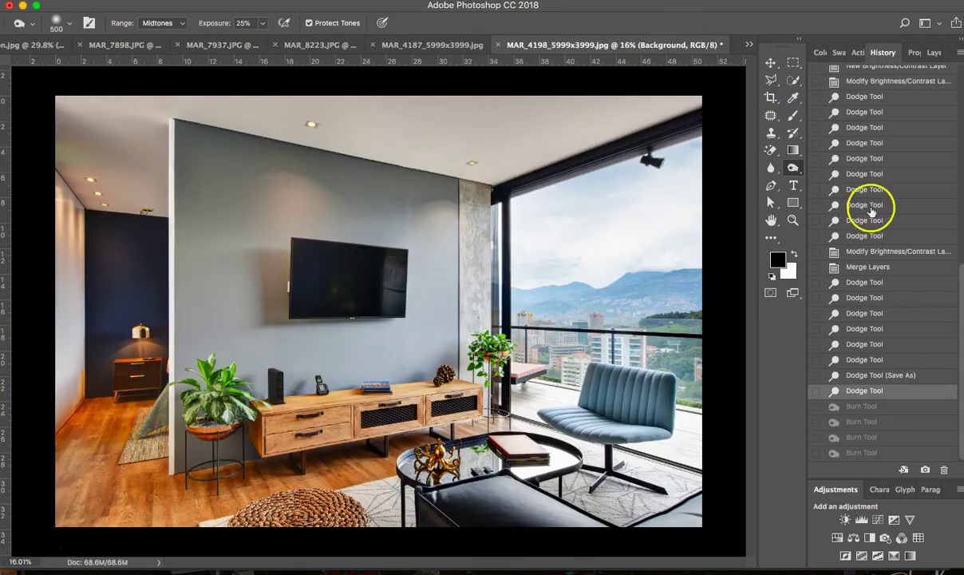
{"action": "scroll", "coordinate": [861, 220], "scroll_direction": "up", "scroll_amount": 10}
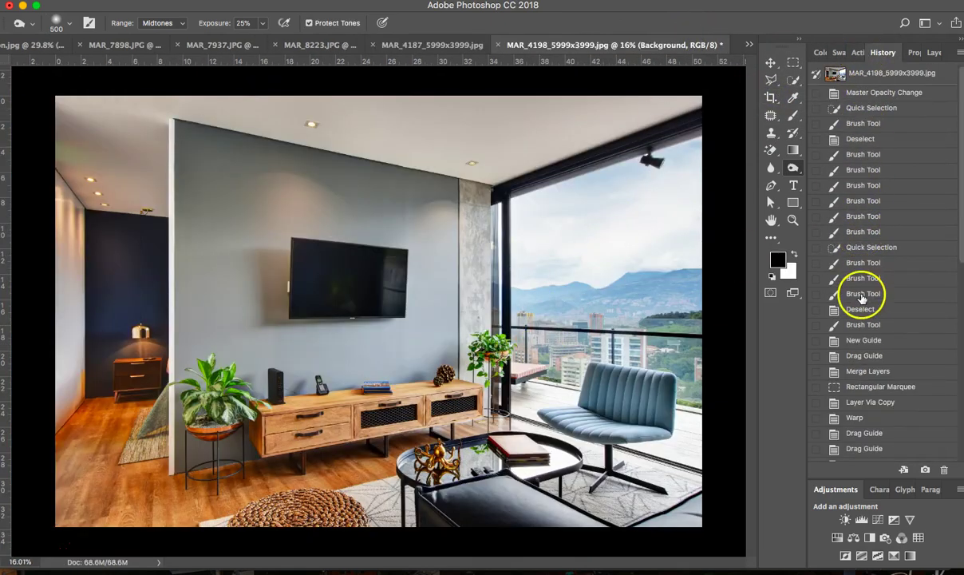
- Jump between the opening snapshot and the final burn touch-up states in History
{"action": "left_click", "coordinate": [867, 73]}
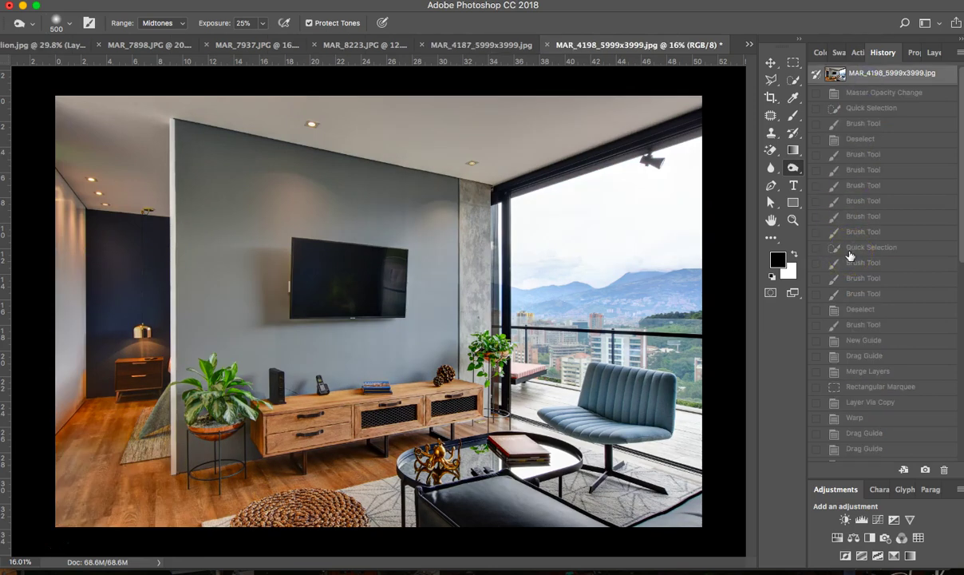
{"action": "scroll", "coordinate": [874, 240], "scroll_direction": "down", "scroll_amount": 10}
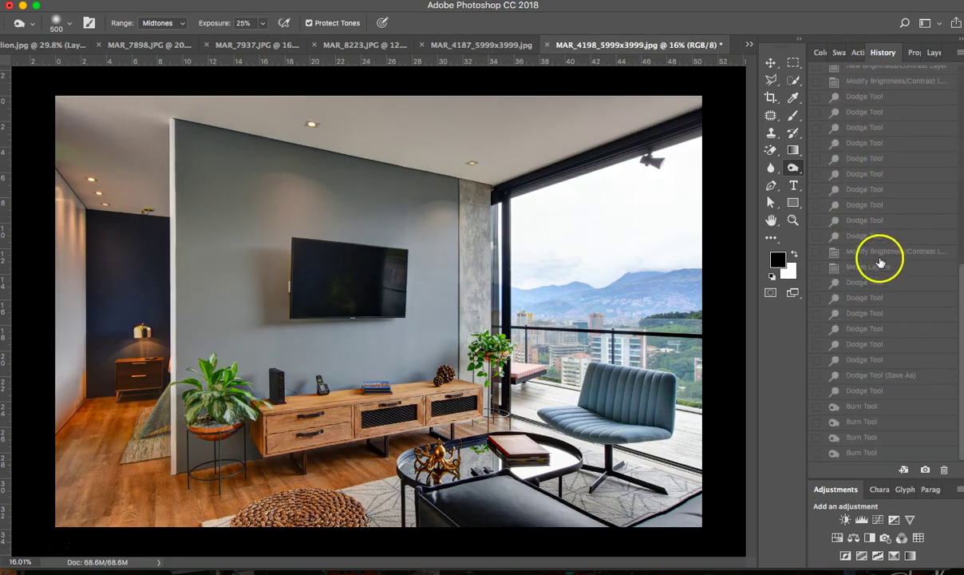
{"action": "left_click", "coordinate": [861, 452]}
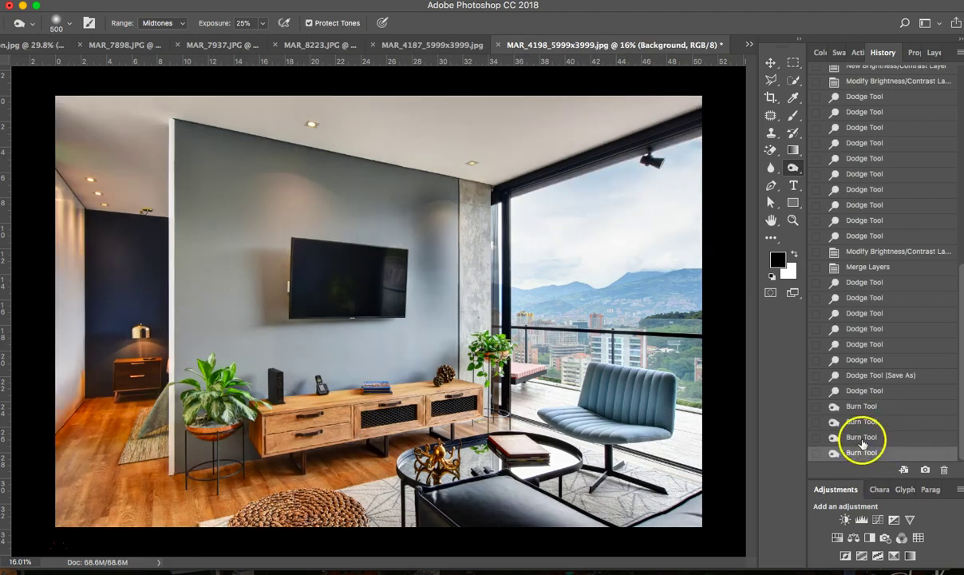
{"action": "left_click", "coordinate": [870, 406]}
{"action": "left_click", "coordinate": [871, 392]}
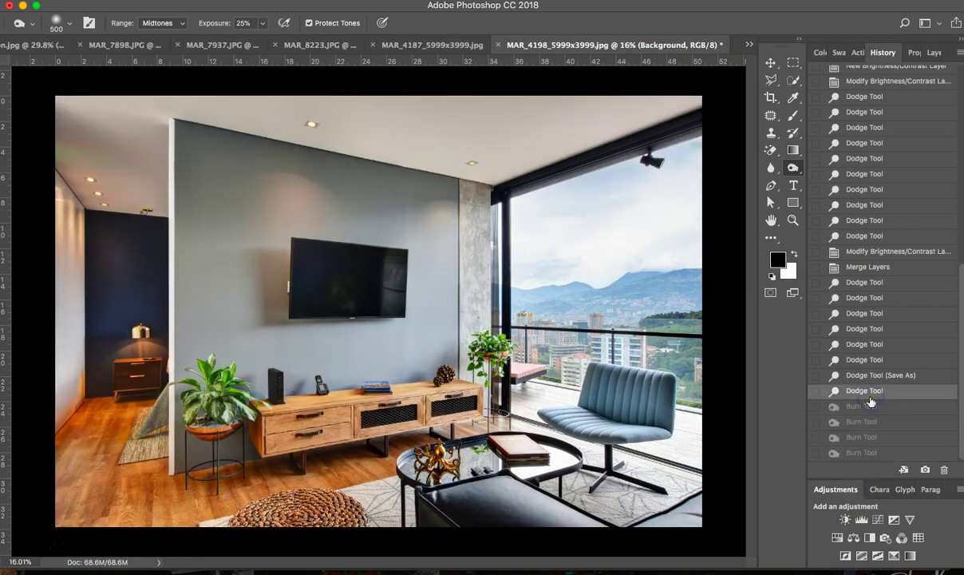
{"action": "scroll", "coordinate": [852, 146], "scroll_direction": "up", "scroll_amount": 15}
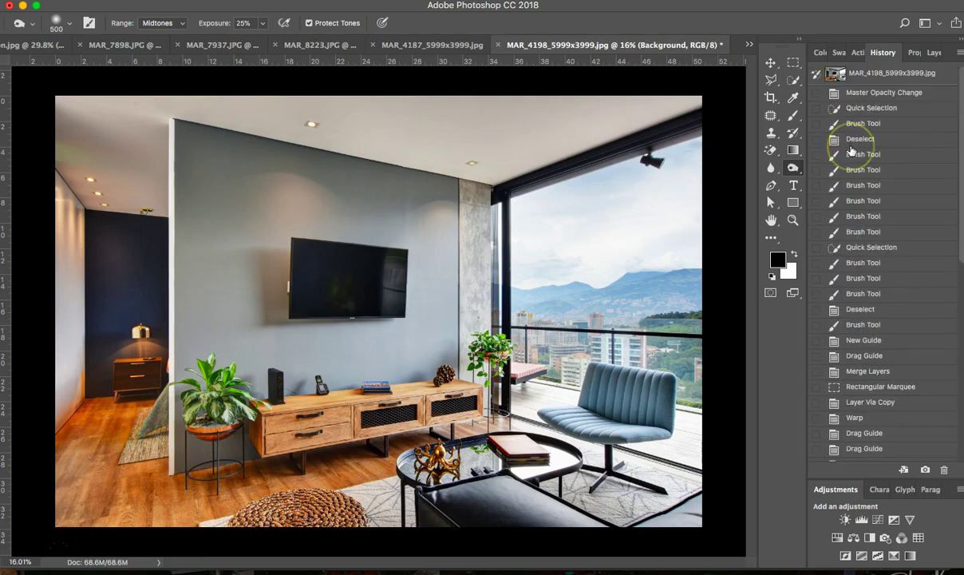
- Step through the opacity and brush-stroke states, then revert to the opening snapshot
{"action": "left_click", "coordinate": [868, 94]}
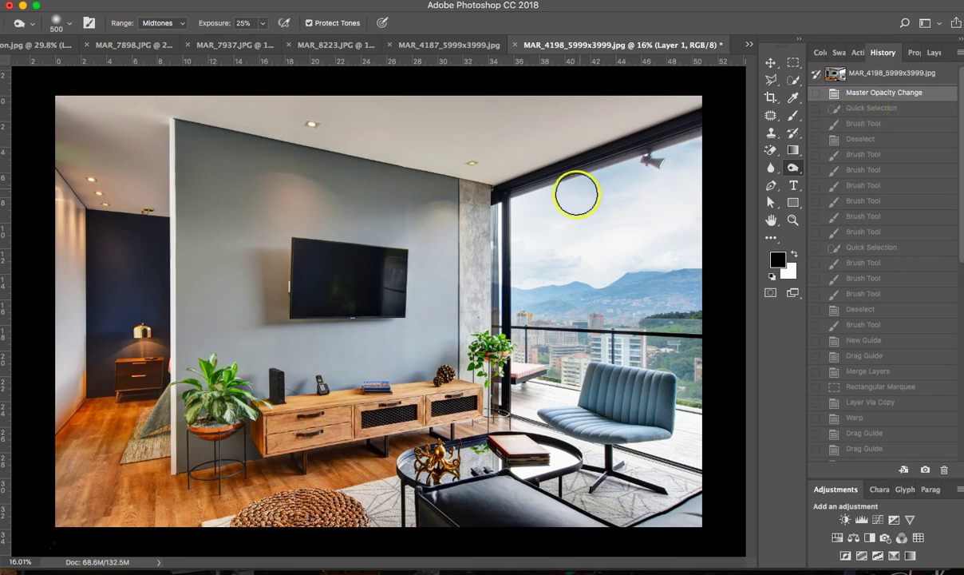
{"action": "left_click", "coordinate": [862, 110]}
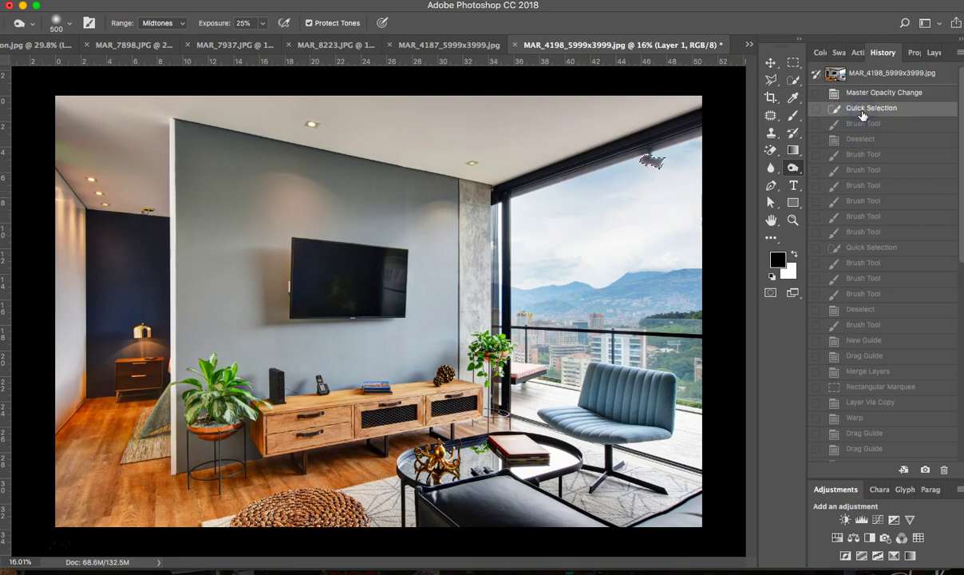
{"action": "left_click", "coordinate": [860, 123]}
{"action": "left_click", "coordinate": [861, 154]}
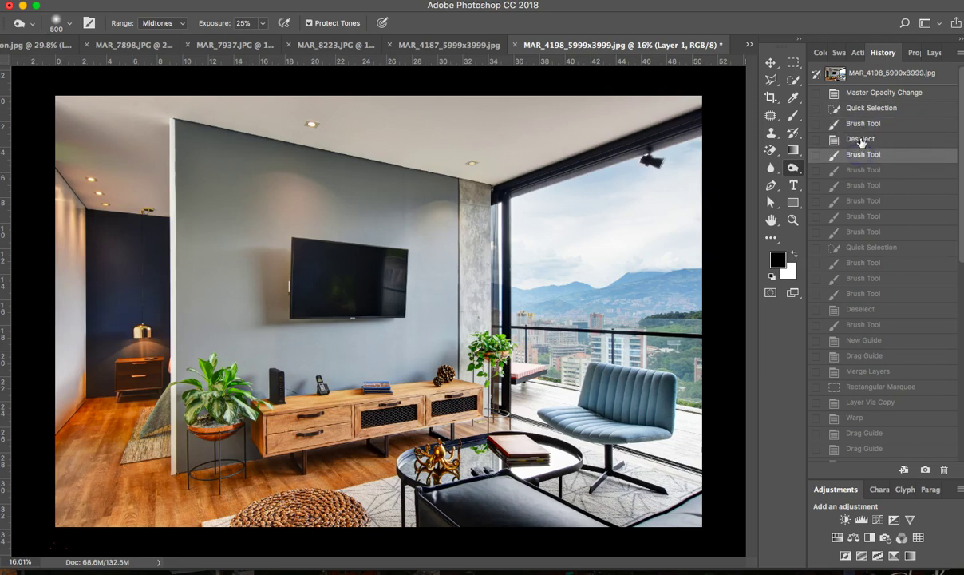
{"action": "left_click", "coordinate": [834, 73]}
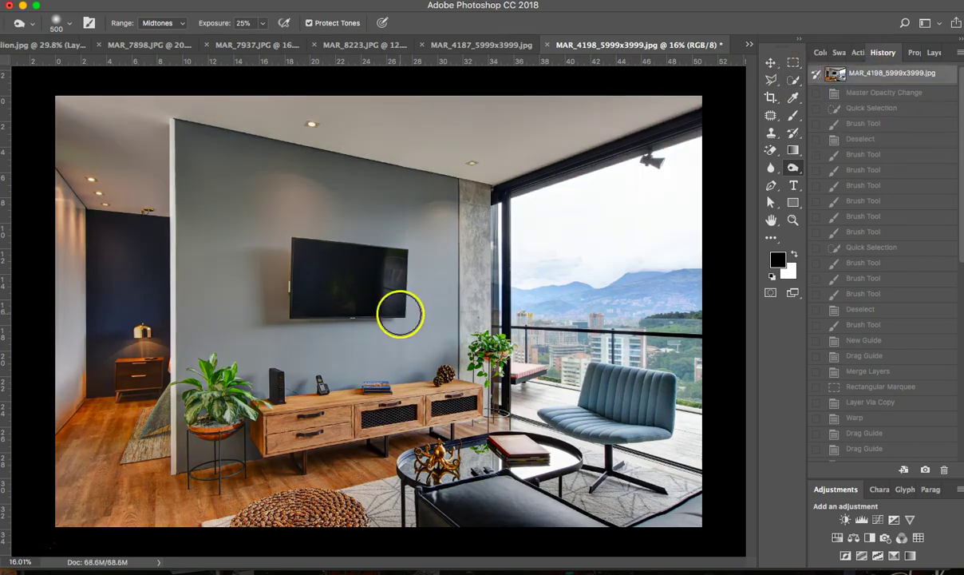
- Close the edited MAR_4198 document without saving its changes
{"action": "key", "text": "super+o"}
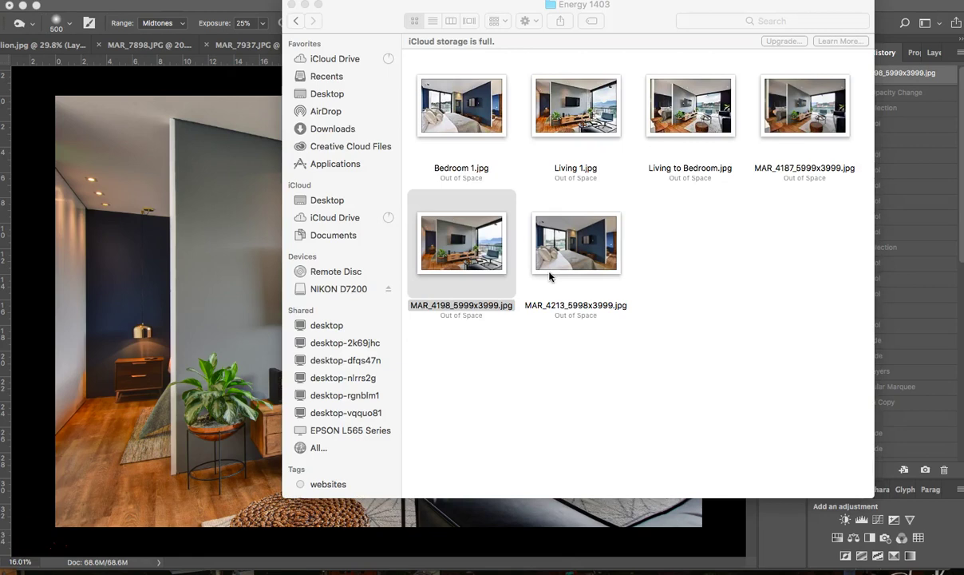
{"action": "key", "text": "Escape"}
{"action": "left_click", "coordinate": [548, 45]}
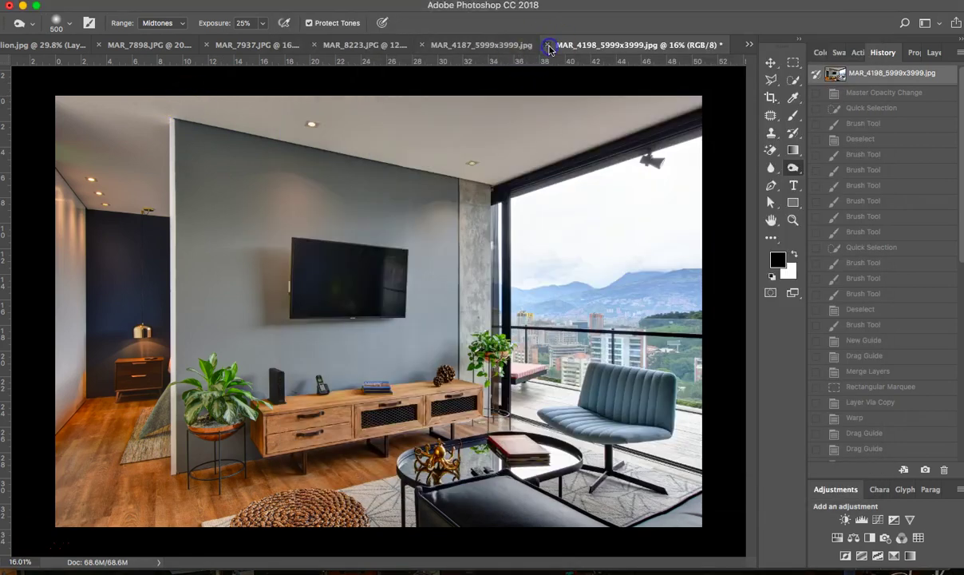
{"action": "left_click", "coordinate": [444, 203]}
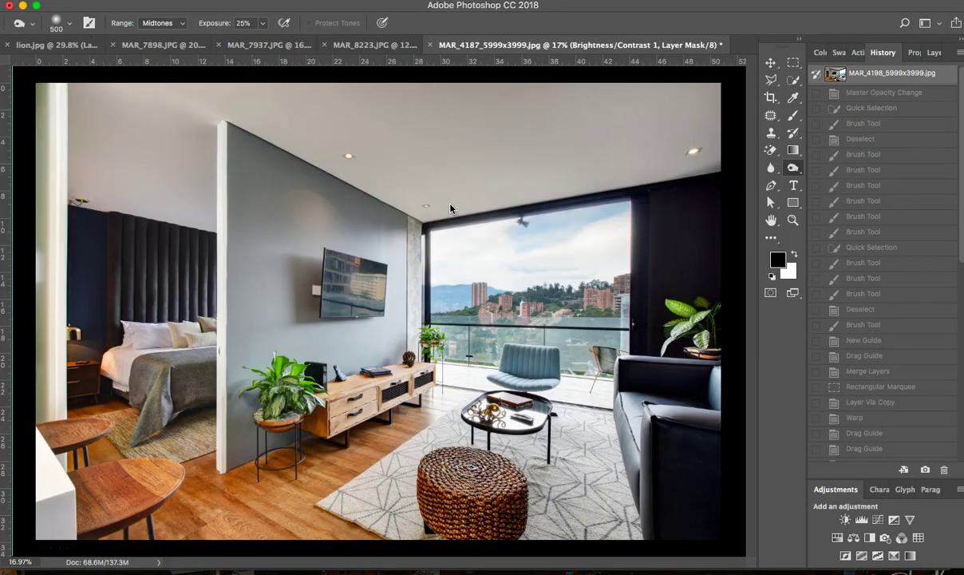
{"action": "key", "text": "x"}
- Reopen MAR_4198_5999x3999.jpg from the Energy 1403 Finder window in Photoshop CC 2018
{"action": "key", "text": "ctrl+Up"}
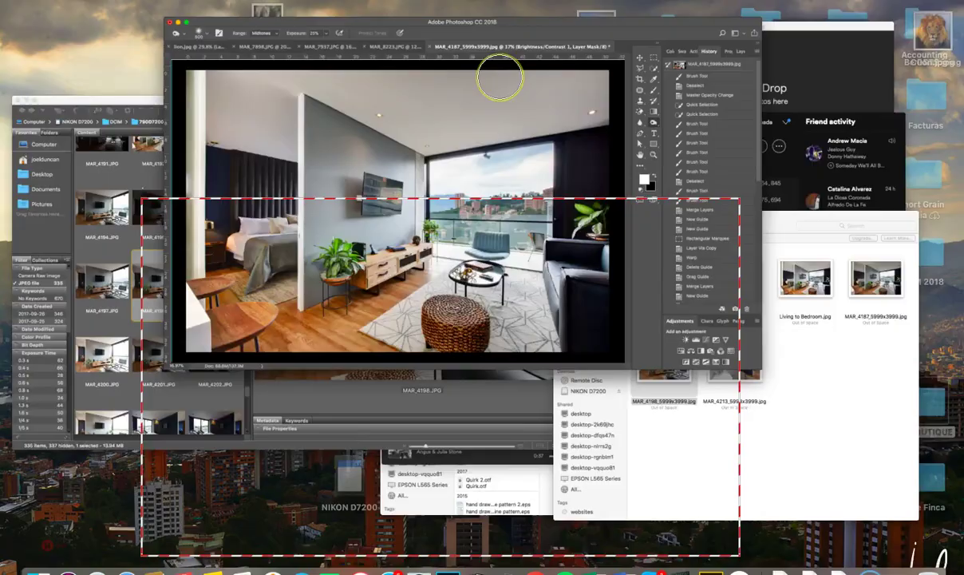
{"action": "left_click", "coordinate": [846, 447]}
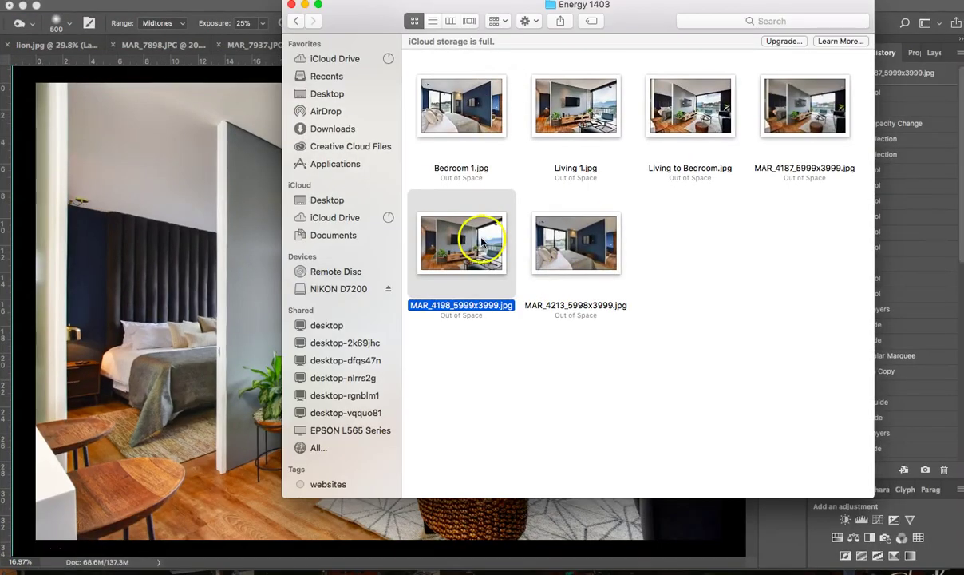
{"action": "right_click", "coordinate": [481, 241]}
{"action": "mouse_move", "coordinate": [500, 257]}
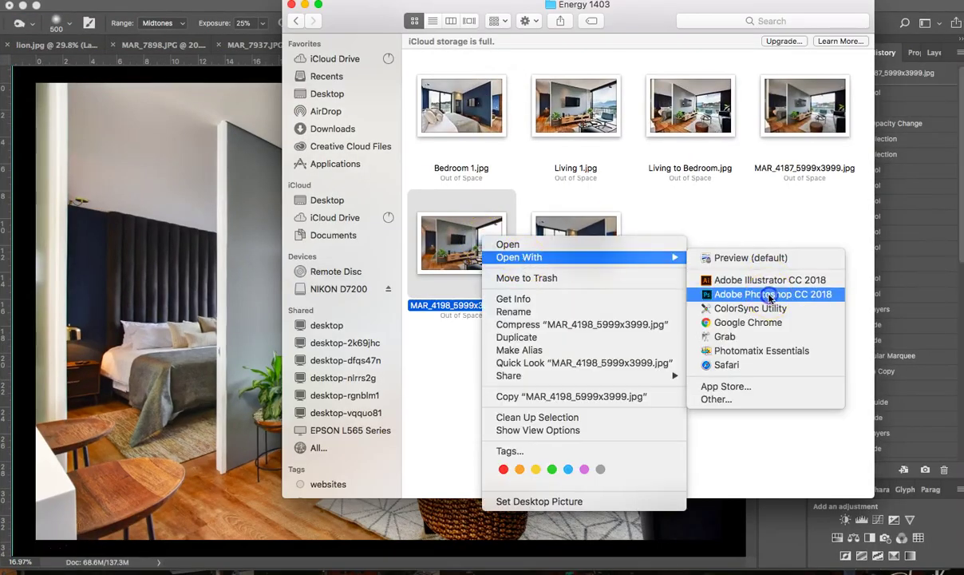
{"action": "left_click", "coordinate": [768, 294]}
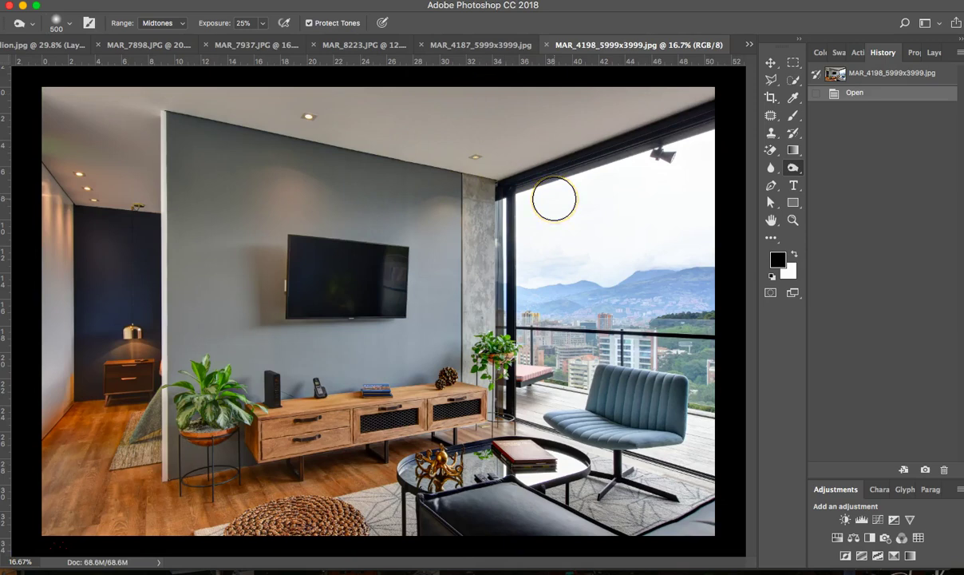
- Dodge across the sky and ceiling edge, then bring the Adobe Bridge window forward
{"action": "mouse_move", "coordinate": [554, 199]}
{"action": "left_mouse_down"}
{"action": "mouse_move", "coordinate": [592, 233]}
{"action": "mouse_move", "coordinate": [639, 260]}
{"action": "mouse_move", "coordinate": [614, 260]}
{"action": "mouse_move", "coordinate": [665, 247]}
{"action": "mouse_move", "coordinate": [672, 209]}
{"action": "mouse_move", "coordinate": [672, 221]}
{"action": "mouse_move", "coordinate": [620, 226]}
{"action": "left_mouse_up"}
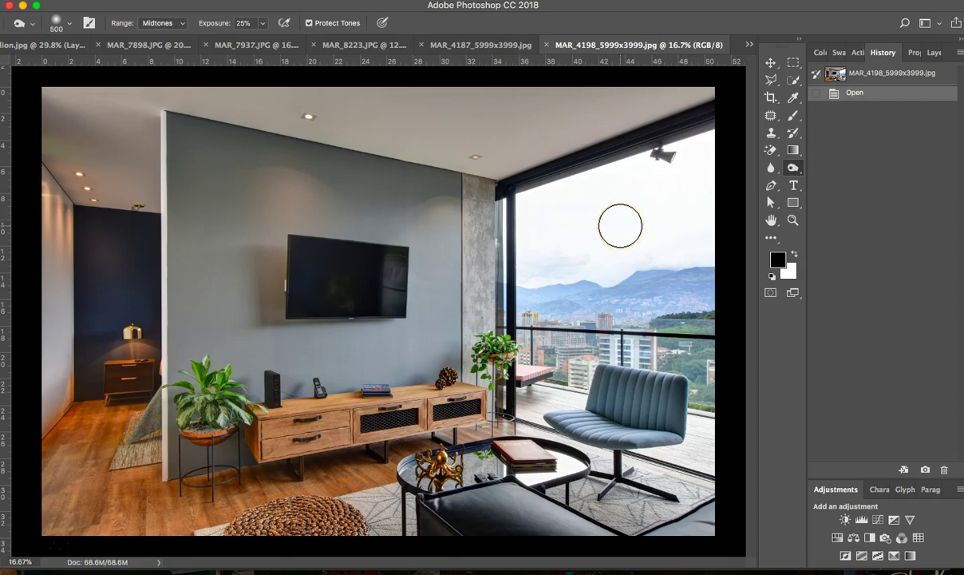
{"action": "mouse_move", "coordinate": [621, 226]}
{"action": "left_mouse_down"}
{"action": "mouse_move", "coordinate": [592, 154]}
{"action": "mouse_move", "coordinate": [581, 254]}
{"action": "left_mouse_up"}
{"action": "key", "text": "ctrl+Up"}
{"action": "left_click", "coordinate": [224, 319]}
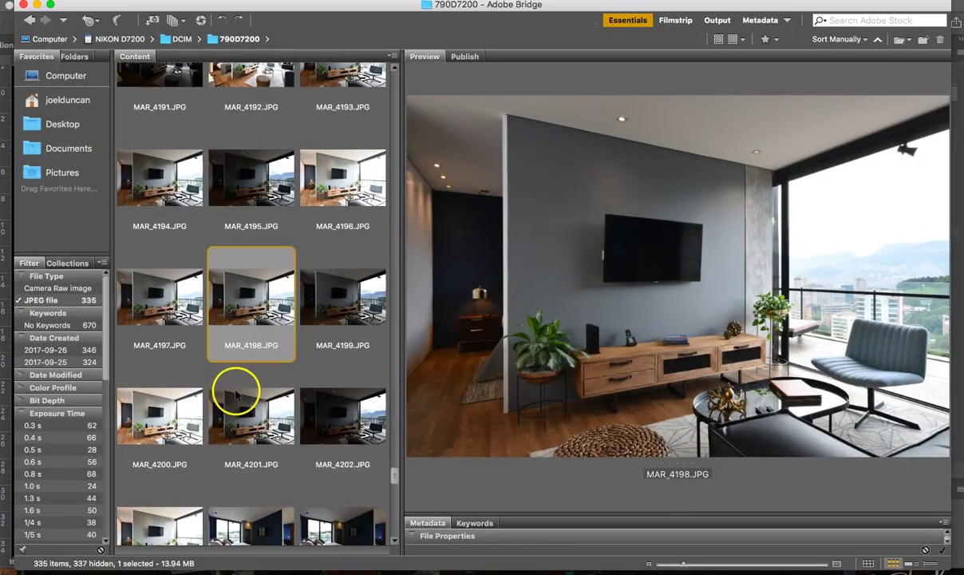
- Preview MAR_4199.JPG, include Camera Raw files in the File Type filter, and select MAR_4199.NEF
{"action": "left_click", "coordinate": [340, 316]}
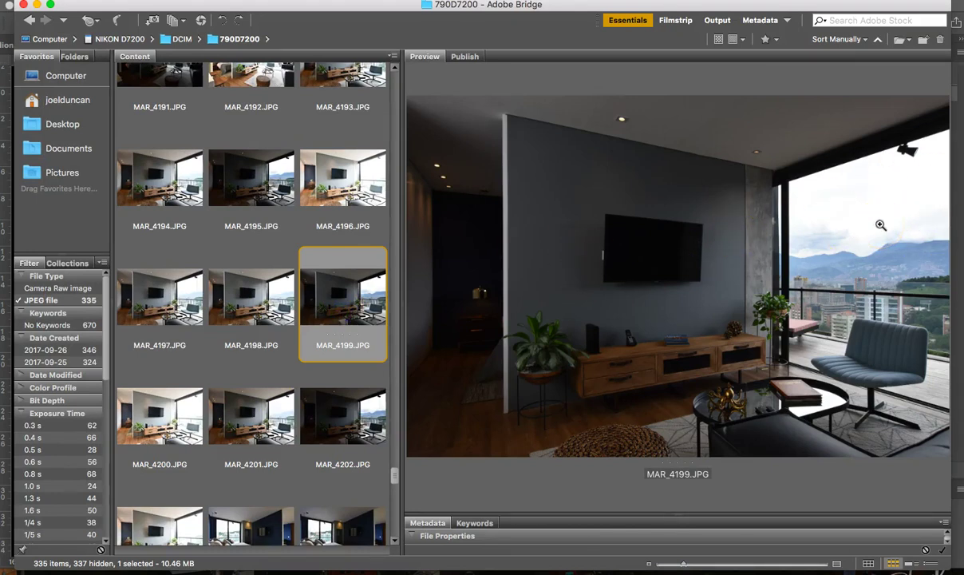
{"action": "left_click", "coordinate": [76, 287]}
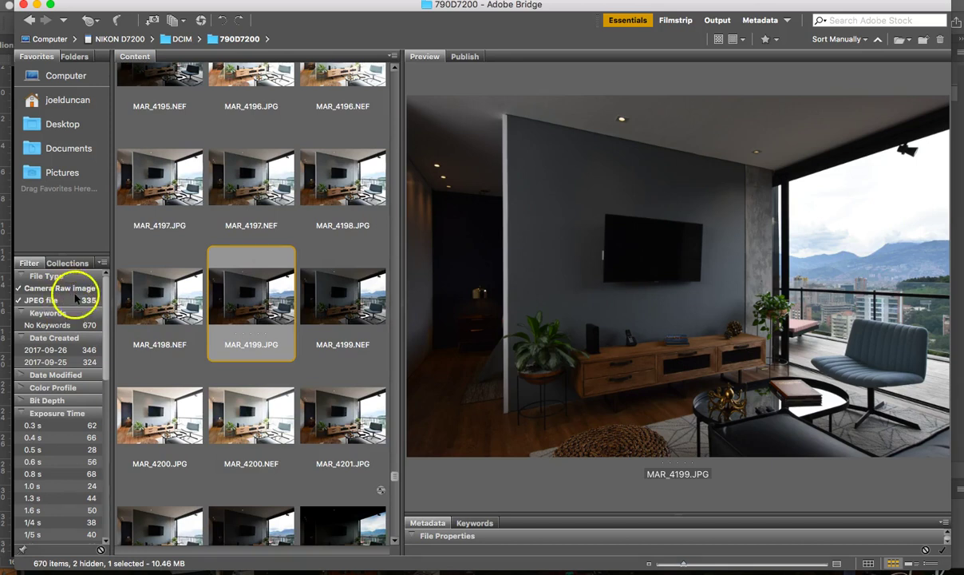
{"action": "left_click", "coordinate": [344, 309]}
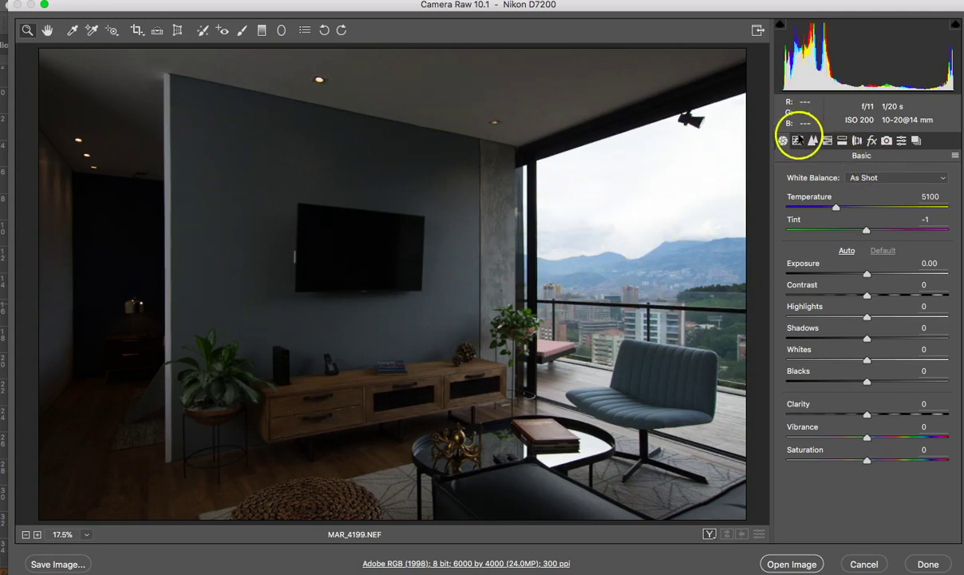
- Add a highlight-lifting point and a slight shadow-darkening point to the Point tone curve
{"action": "left_click", "coordinate": [798, 140]}
{"action": "left_click", "coordinate": [925, 259]}
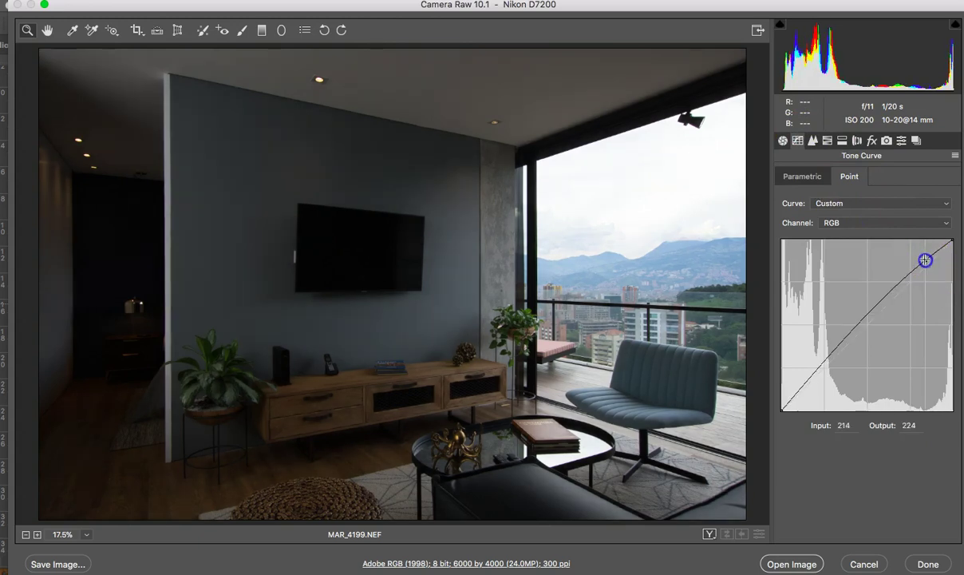
{"action": "key", "text": "Up"}
{"action": "left_click_drag", "start_coordinate": [839, 349], "coordinate": [841, 353]}
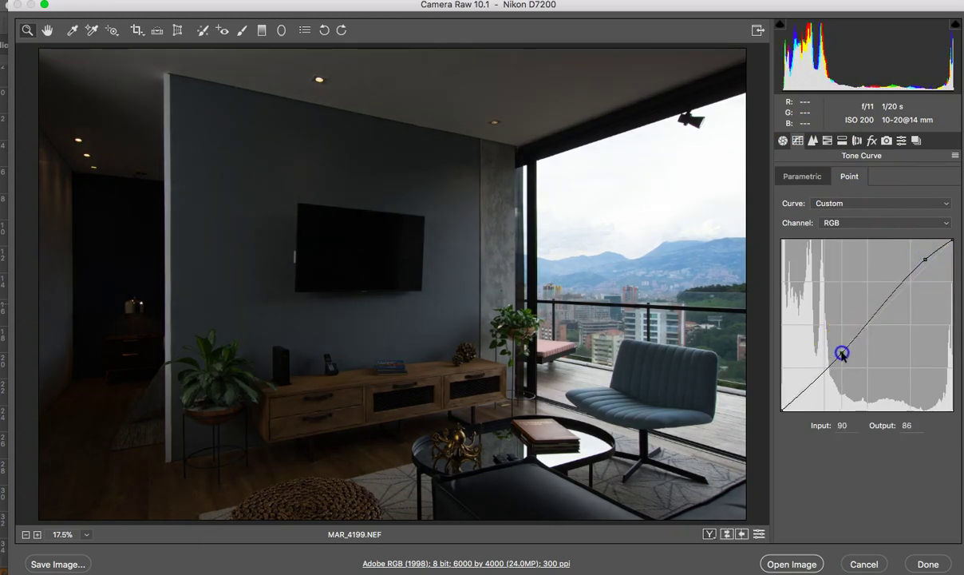
- In Basic, set Temperature 5550, Tint -7 and Saturation +25
{"action": "left_click", "coordinate": [813, 141]}
{"action": "left_click", "coordinate": [783, 141]}
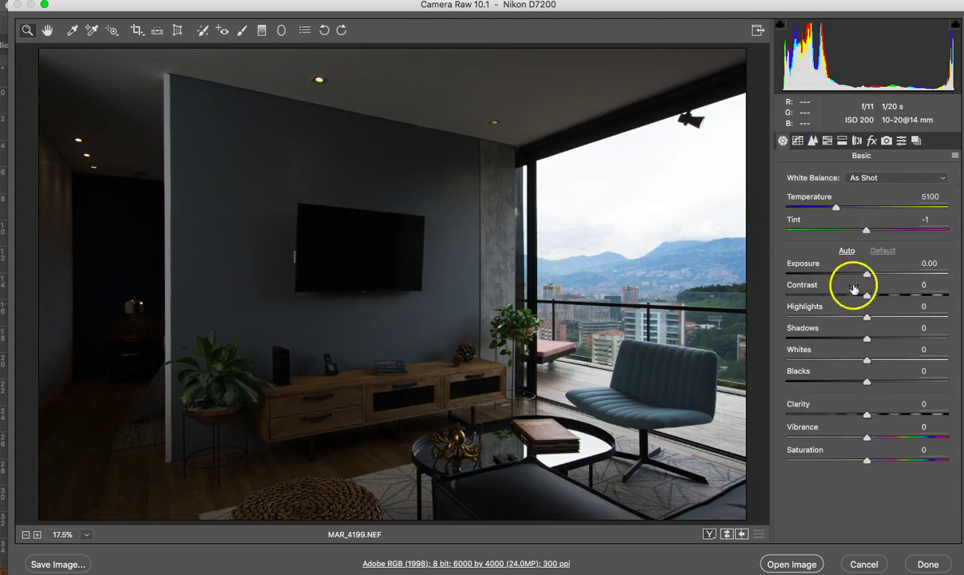
{"action": "left_click_drag", "start_coordinate": [836, 208], "coordinate": [848, 207]}
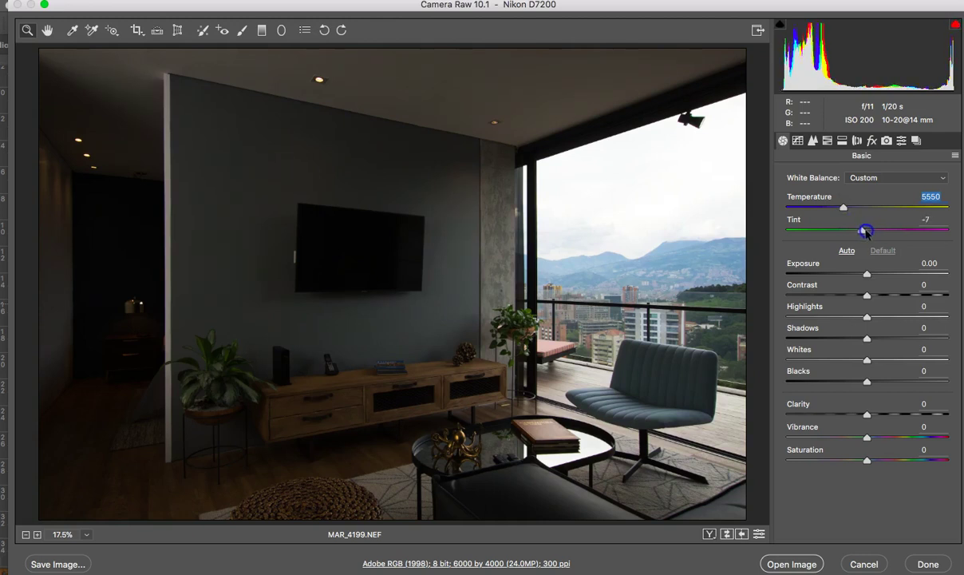
{"action": "left_click_drag", "start_coordinate": [867, 461], "coordinate": [891, 466]}
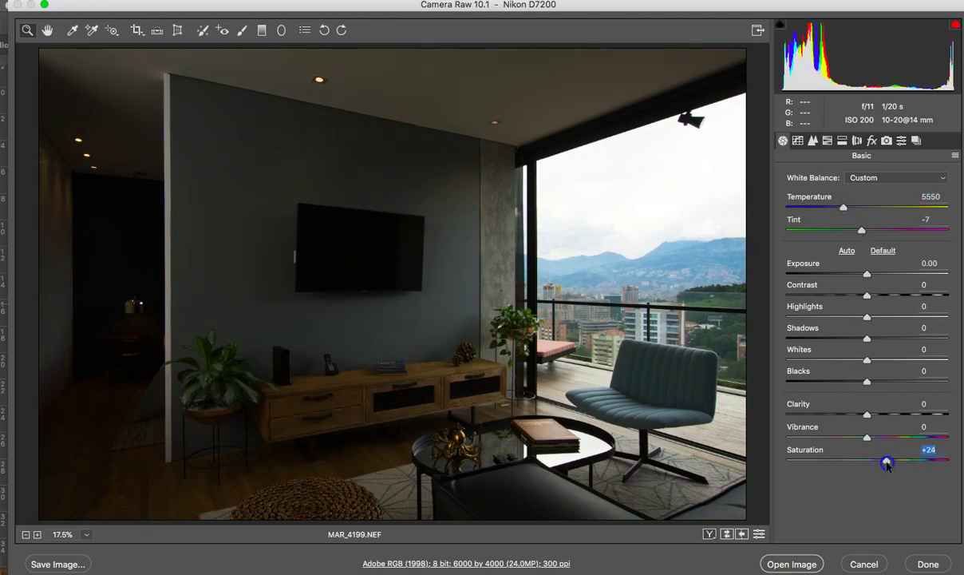
- Draw a ceiling-to-railing graduated filter with Exposure -2.30, Temperature -17, Tint +43, Saturation +38
{"action": "left_click", "coordinate": [262, 31]}
{"action": "left_click_drag", "start_coordinate": [648, 71], "coordinate": [645, 295]}
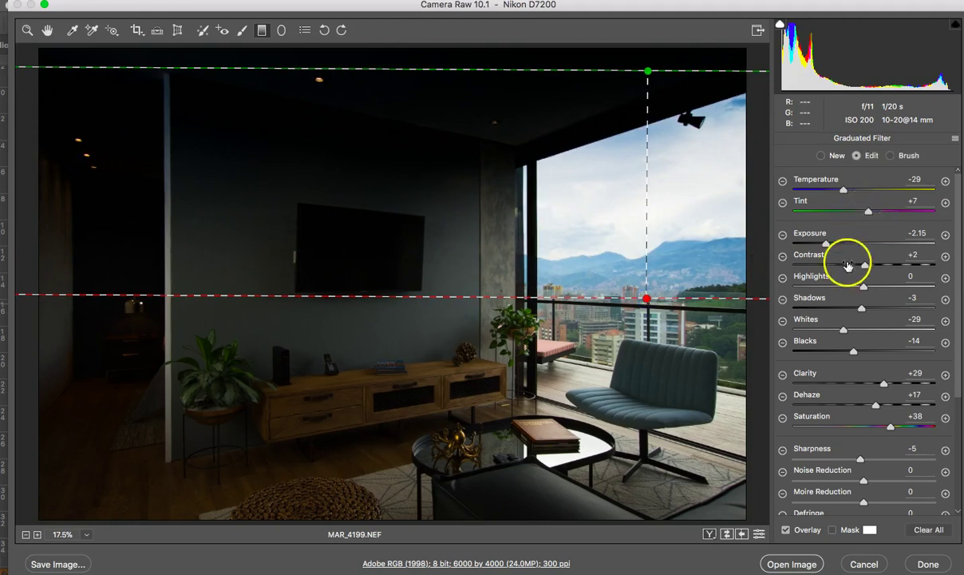
{"action": "left_click_drag", "start_coordinate": [826, 246], "coordinate": [823, 245]}
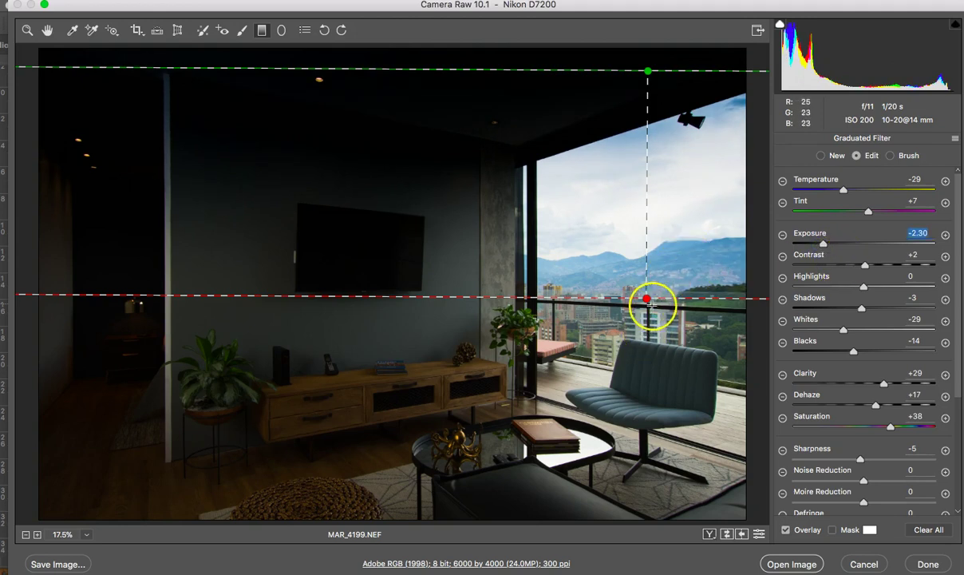
{"action": "left_click_drag", "start_coordinate": [646, 301], "coordinate": [645, 330]}
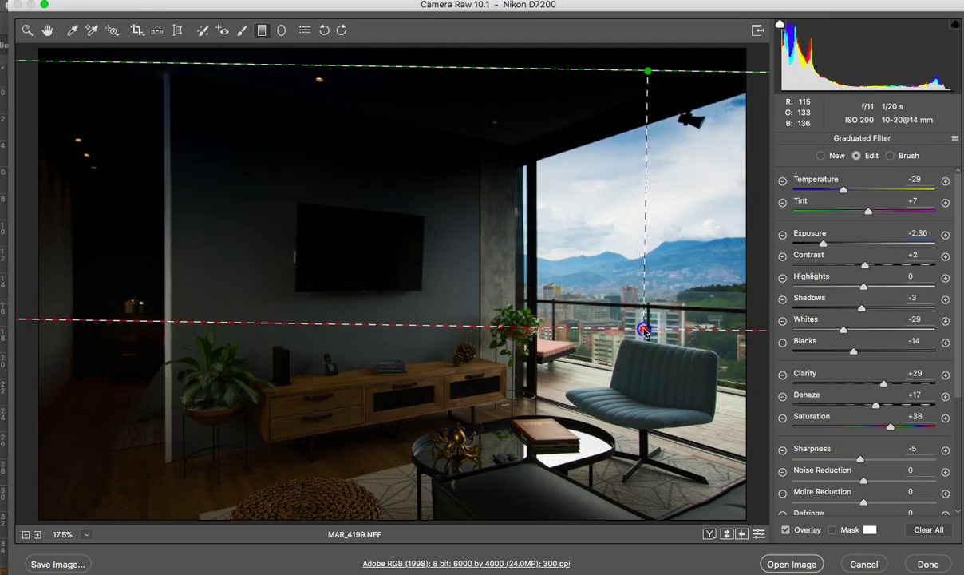
{"action": "left_click_drag", "start_coordinate": [843, 190], "coordinate": [851, 190]}
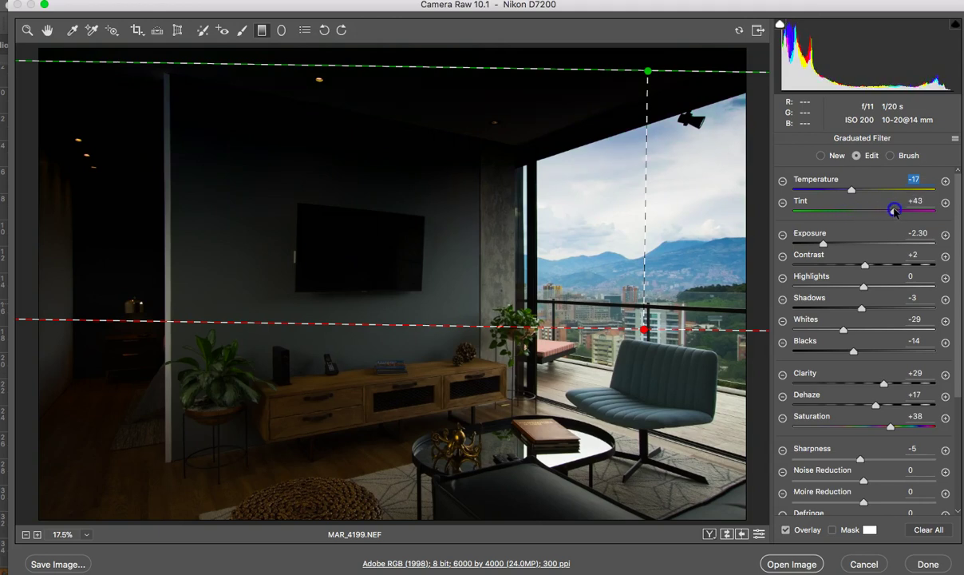
- Adjust the filter's saturation, whites and shadows, and extend its lower edge further down
{"action": "left_click_drag", "start_coordinate": [792, 430], "coordinate": [863, 425]}
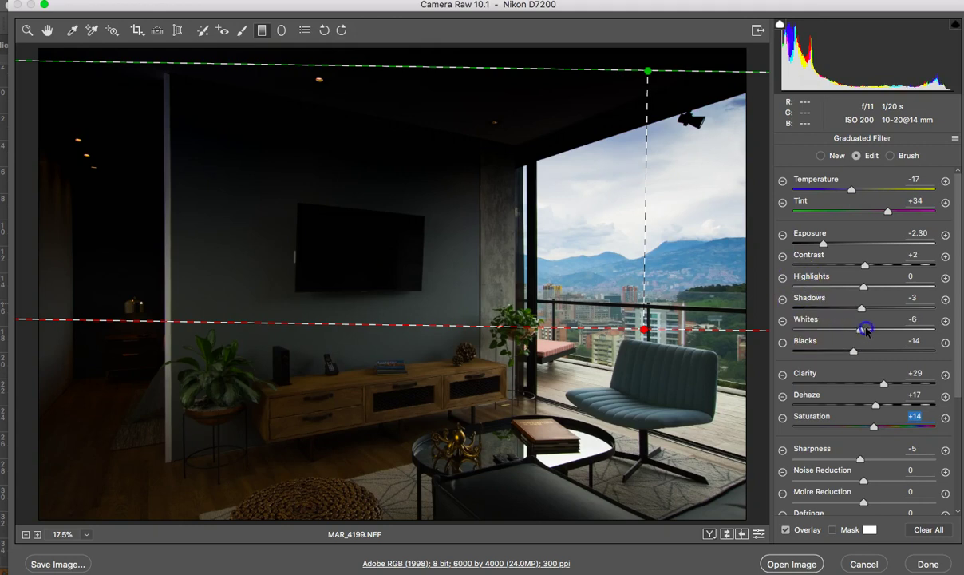
{"action": "left_click_drag", "start_coordinate": [867, 330], "coordinate": [825, 332]}
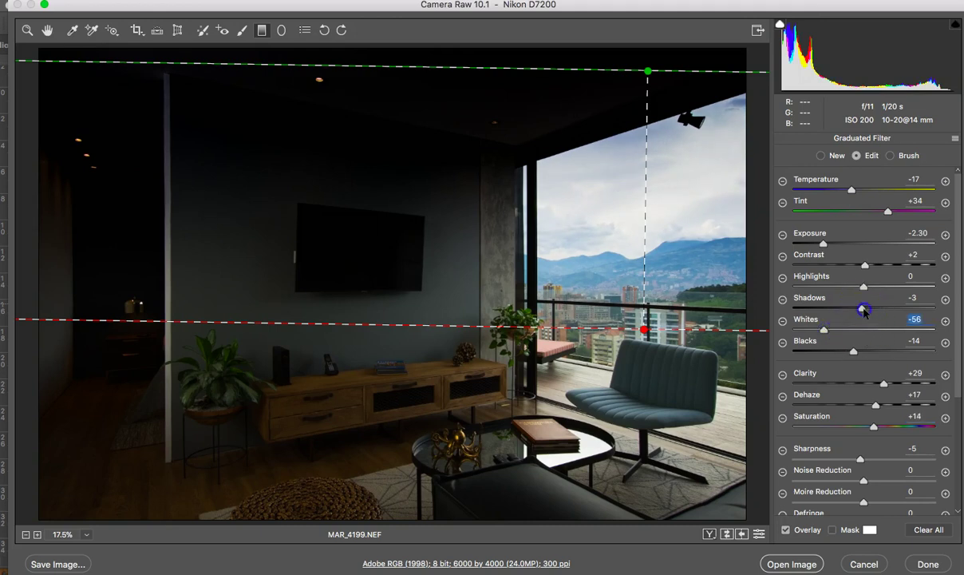
{"action": "left_click_drag", "start_coordinate": [889, 306], "coordinate": [836, 310]}
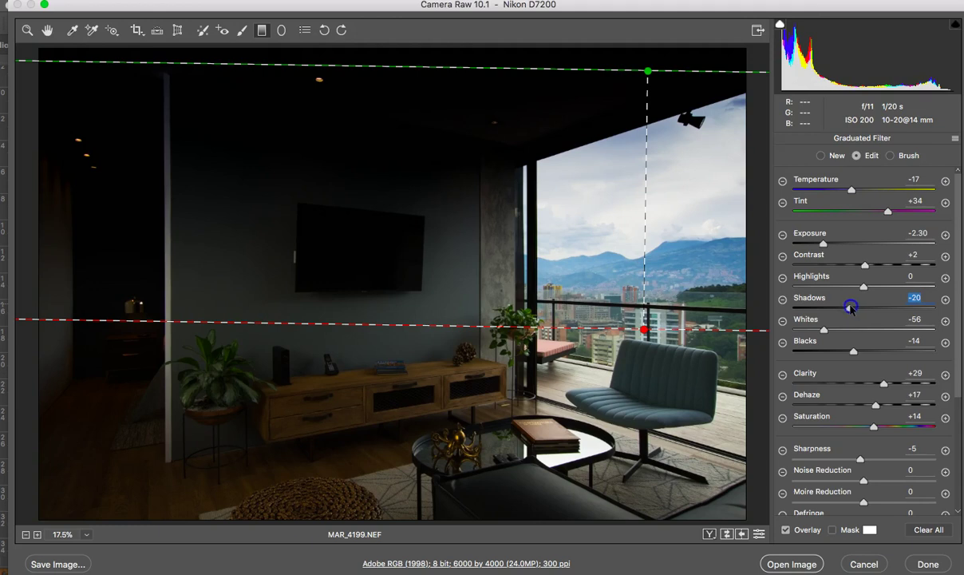
{"action": "left_click_drag", "start_coordinate": [851, 309], "coordinate": [848, 309]}
{"action": "left_click_drag", "start_coordinate": [644, 331], "coordinate": [644, 341]}
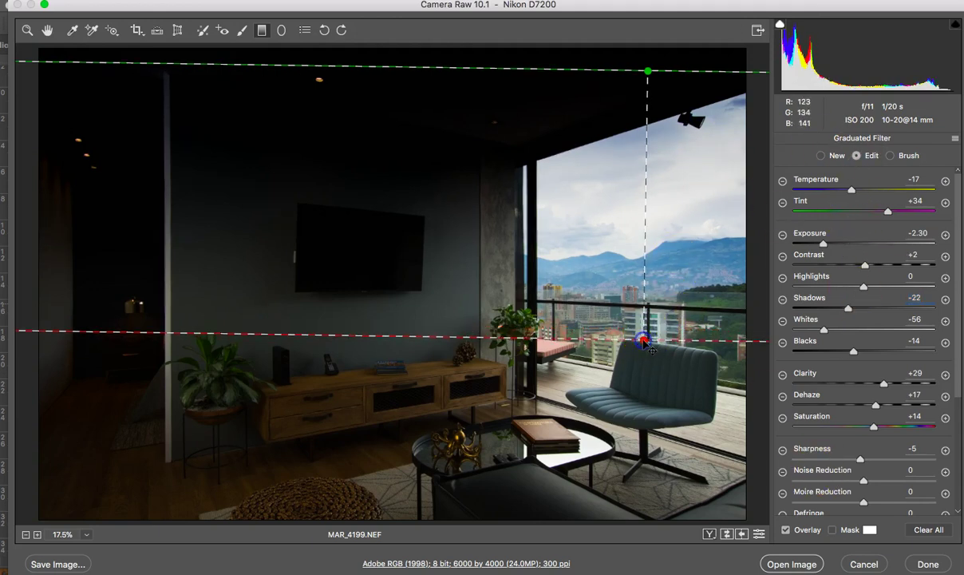
- Cool the sky filter to Temperature -23 and open MAR_4199.NEF in Photoshop
{"action": "left_click", "coordinate": [854, 189]}
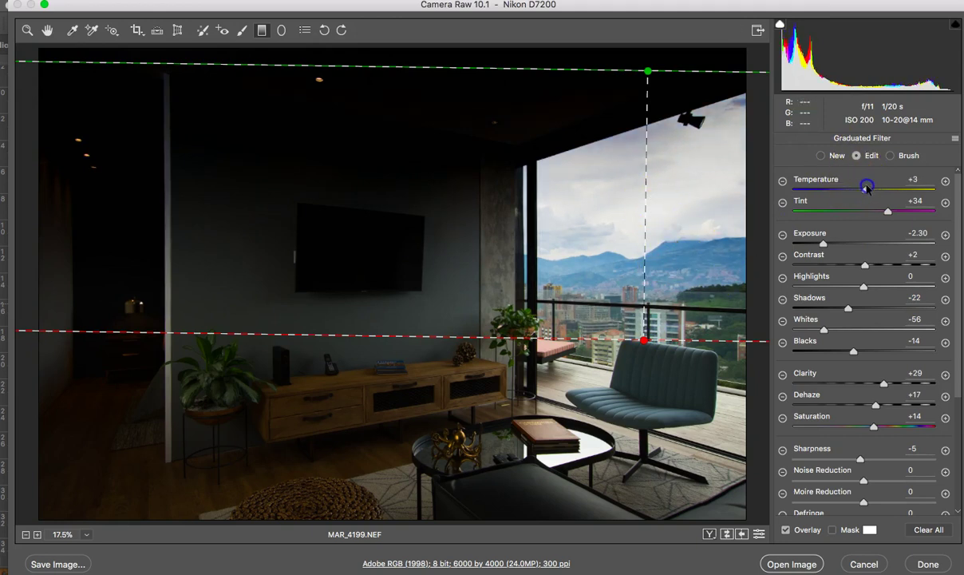
{"action": "left_click_drag", "start_coordinate": [849, 190], "coordinate": [844, 190]}
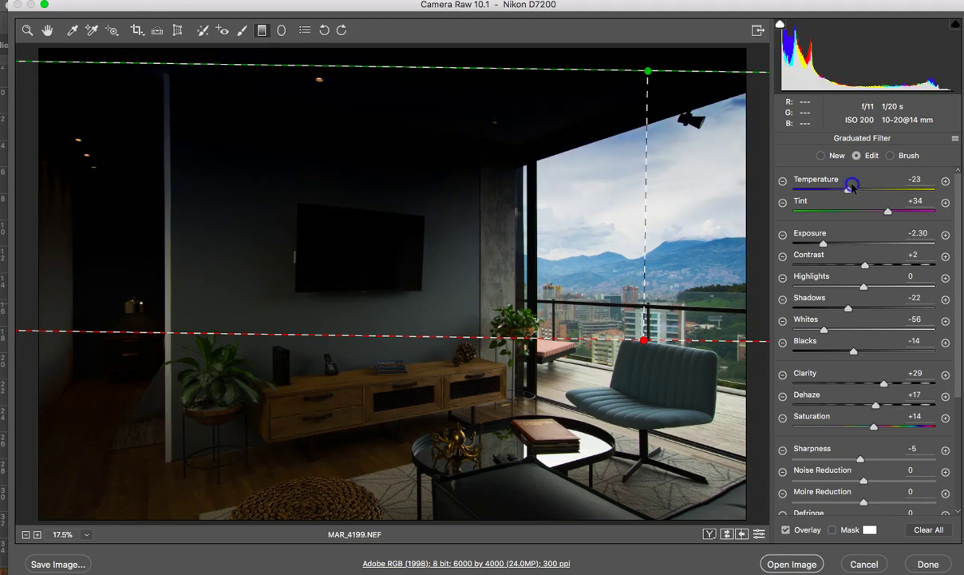
{"action": "left_click", "coordinate": [808, 565]}
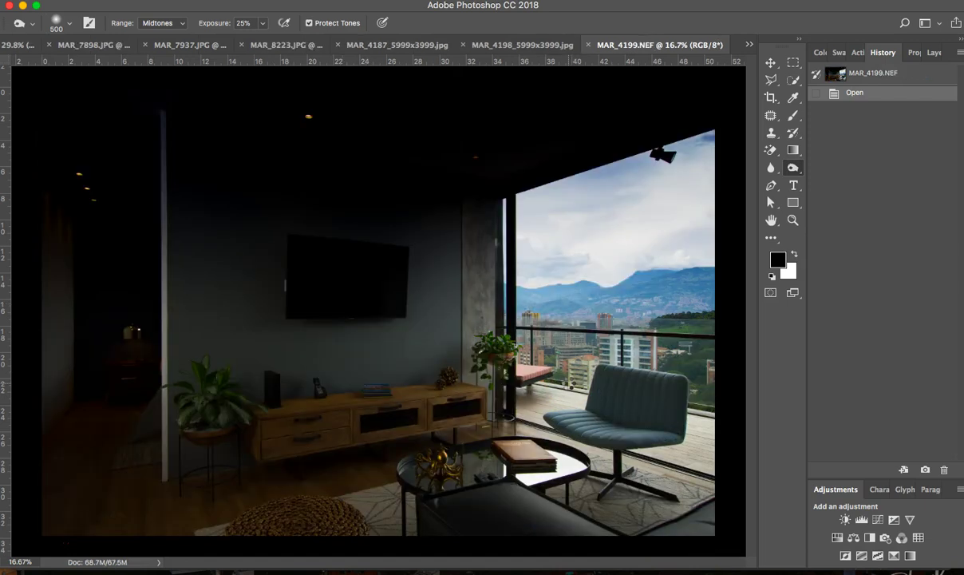
- Float the MAR_4199.NEF window and move its image onto MAR_4198_5999x3999.jpg as Layer 1
{"action": "left_click", "coordinate": [543, 44]}
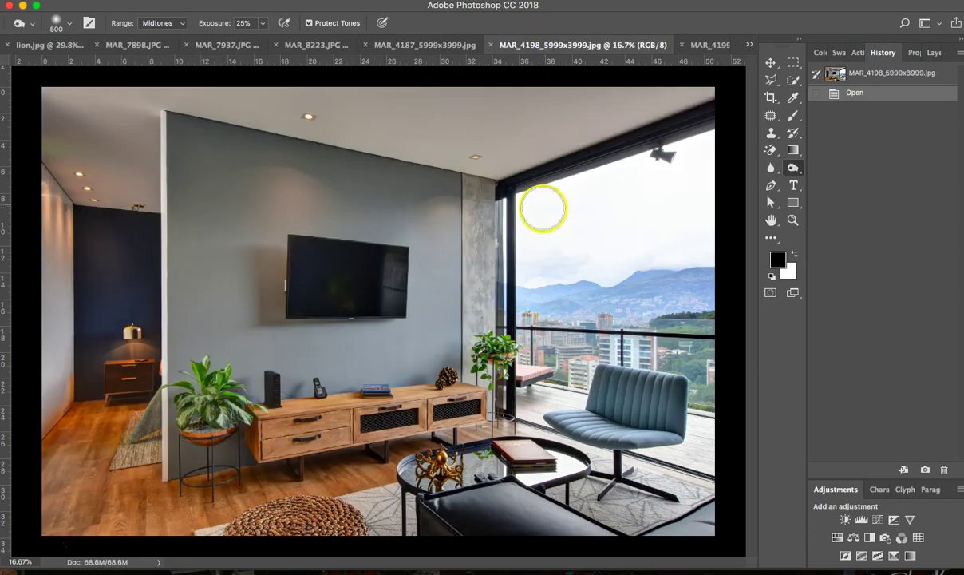
{"action": "left_click", "coordinate": [706, 45]}
{"action": "left_click", "coordinate": [522, 45]}
{"action": "left_click_drag", "start_coordinate": [699, 45], "coordinate": [685, 192]}
{"action": "left_click", "coordinate": [770, 63]}
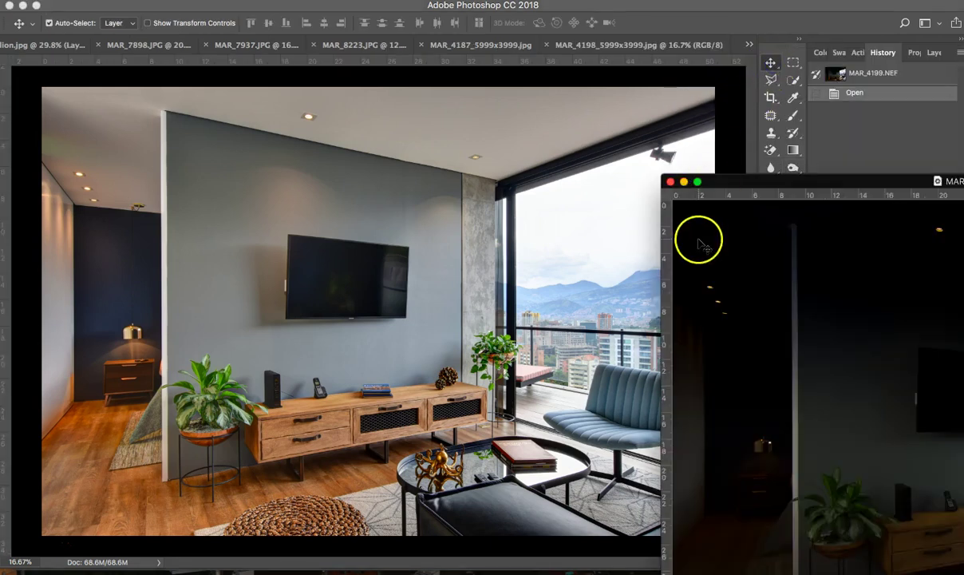
{"action": "left_click", "coordinate": [518, 251]}
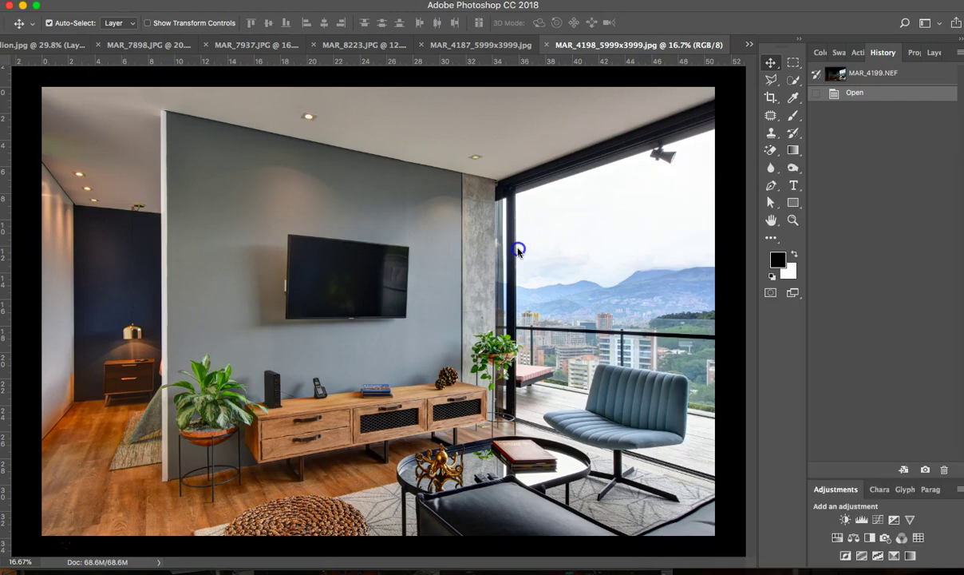
{"action": "left_click_drag", "start_coordinate": [518, 251], "coordinate": [518, 252]}
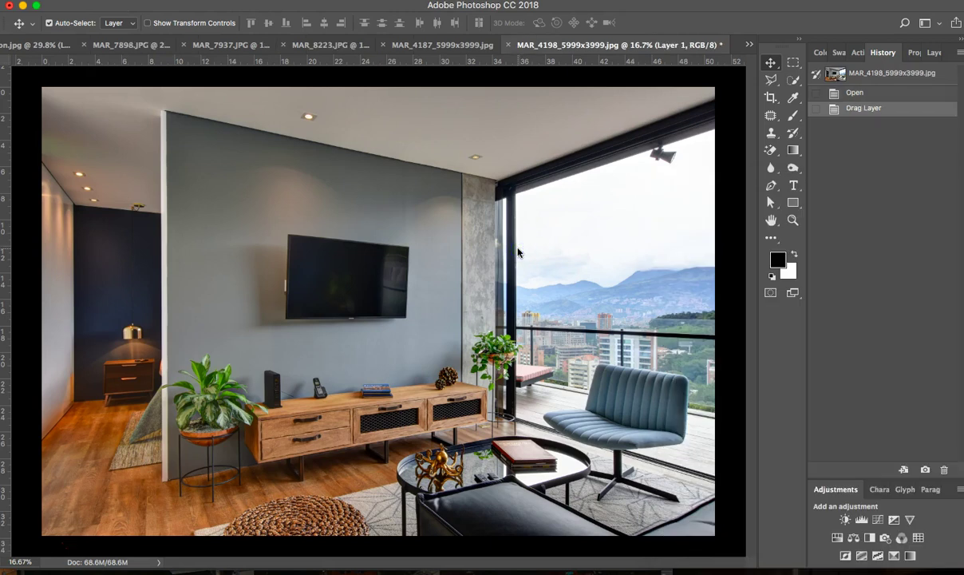
- Add a layer mask to Layer 1 and fill it with black at 100% opacity
{"action": "left_click", "coordinate": [930, 52]}
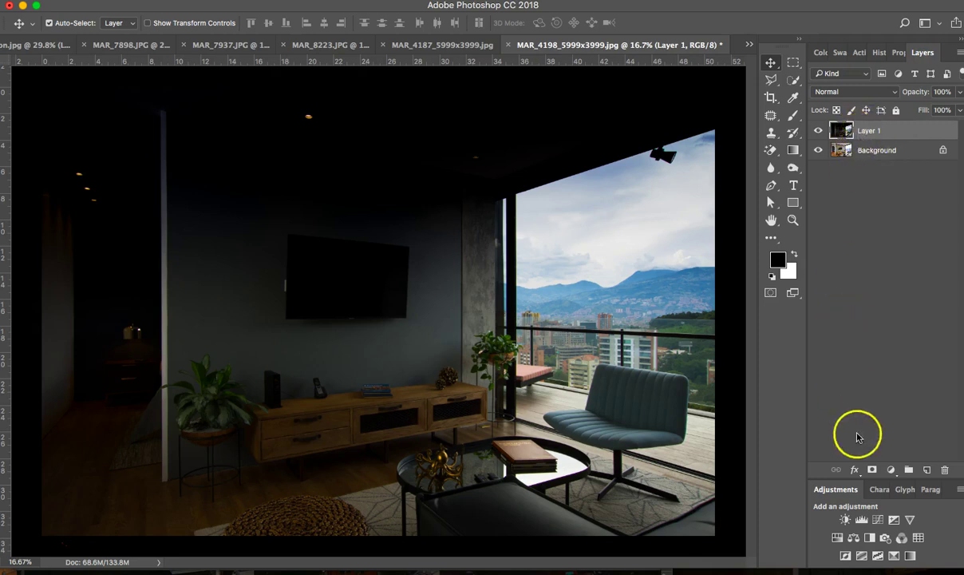
{"action": "left_click", "coordinate": [872, 470]}
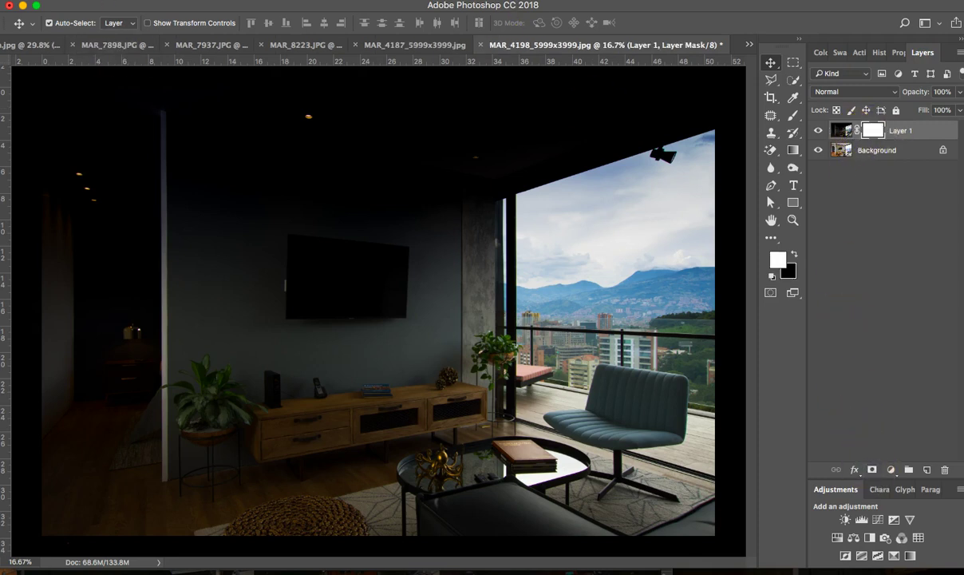
{"action": "left_click", "coordinate": [144, 8]}
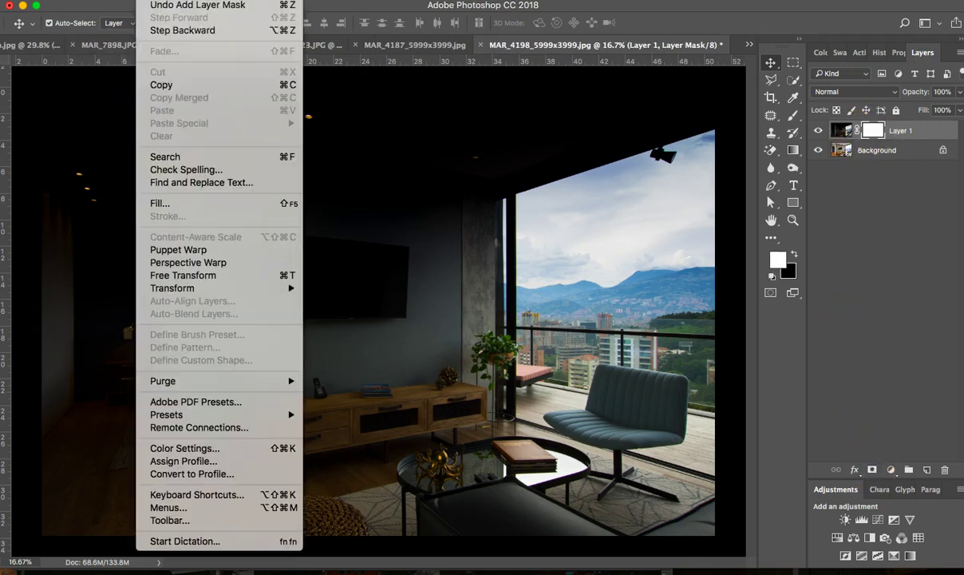
{"action": "left_click", "coordinate": [172, 203]}
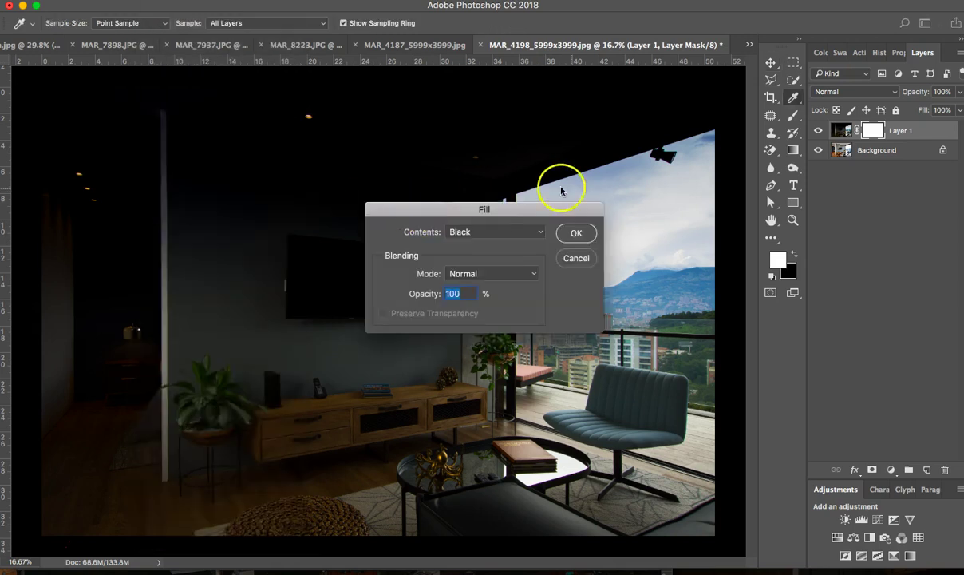
{"action": "left_click", "coordinate": [574, 233]}
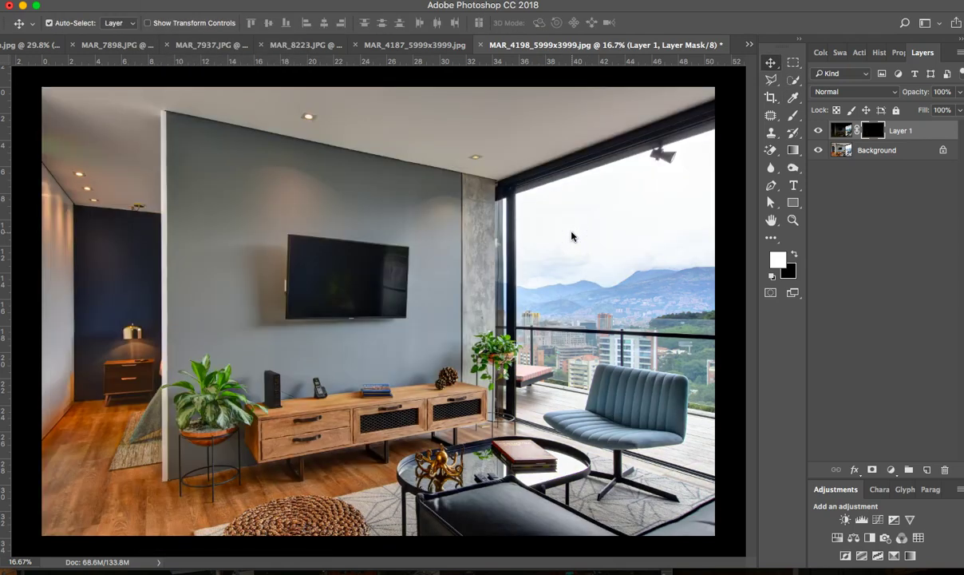
- Quick-select the sky, paint it white on the mask with a large 100% brush, then deselect
{"action": "left_click", "coordinate": [792, 83]}
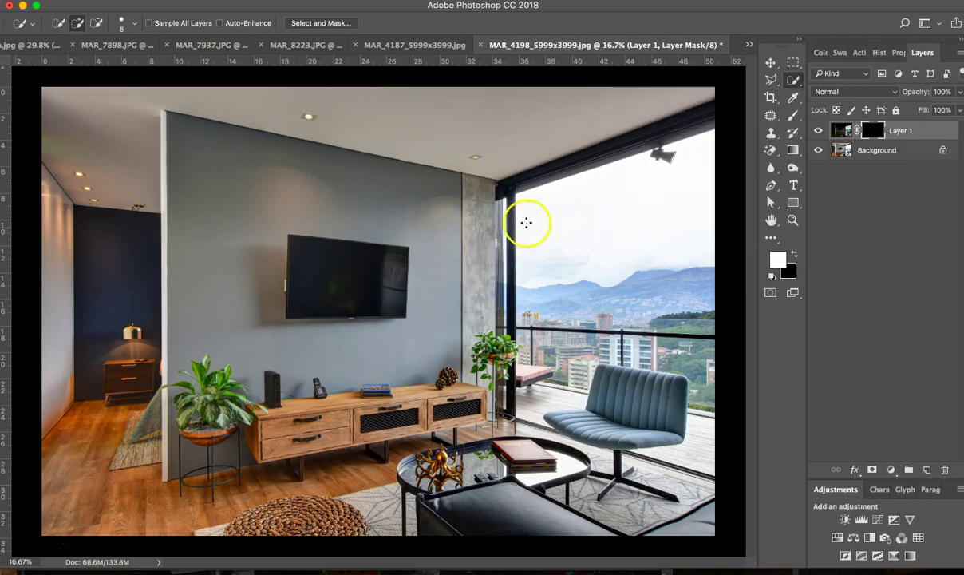
{"action": "mouse_move", "coordinate": [521, 198]}
{"action": "left_mouse_down"}
{"action": "mouse_move", "coordinate": [619, 295]}
{"action": "mouse_move", "coordinate": [666, 314]}
{"action": "left_mouse_up"}
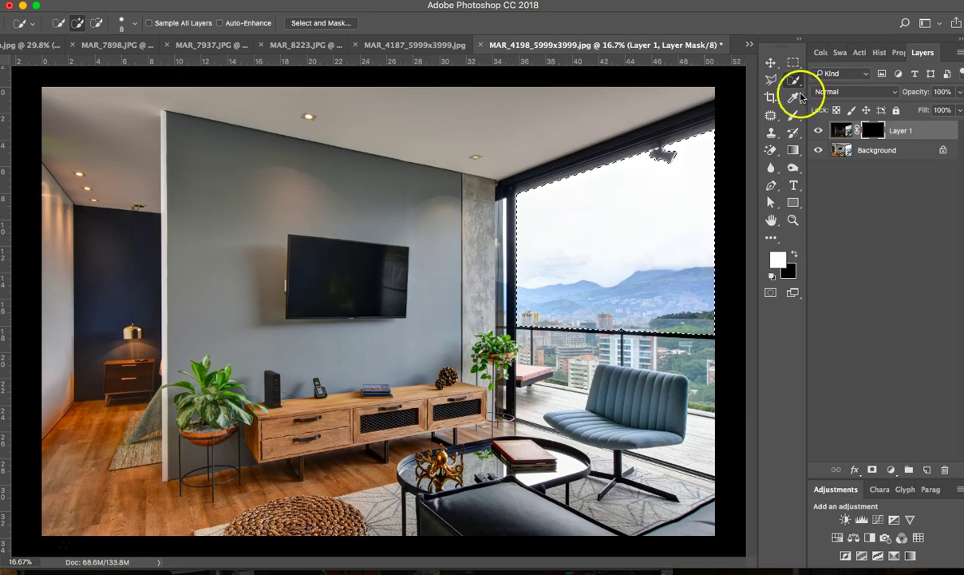
{"action": "left_click", "coordinate": [793, 115]}
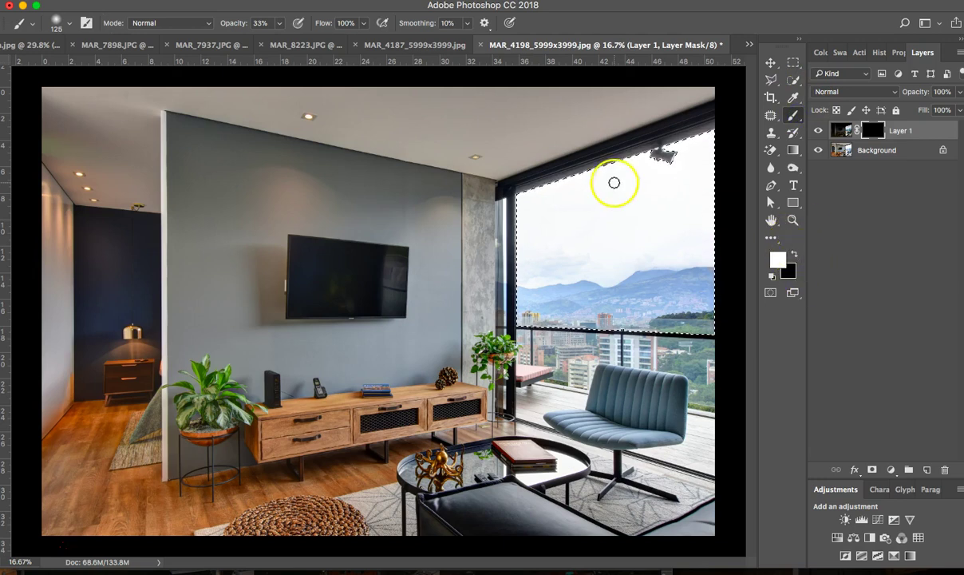
{"action": "left_click", "coordinate": [281, 27]}
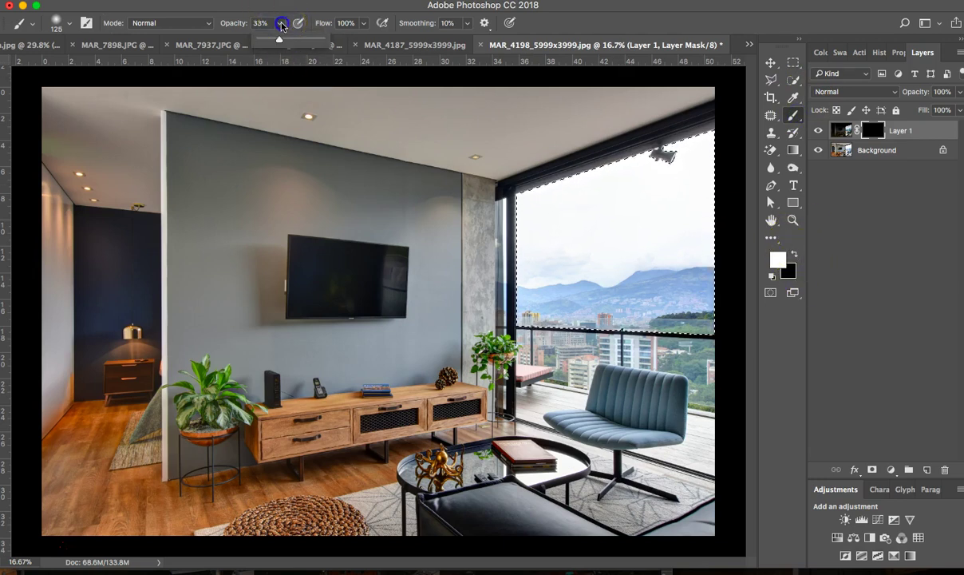
{"action": "left_click_drag", "start_coordinate": [287, 43], "coordinate": [317, 43]}
{"action": "key", "text": "bracketright"}
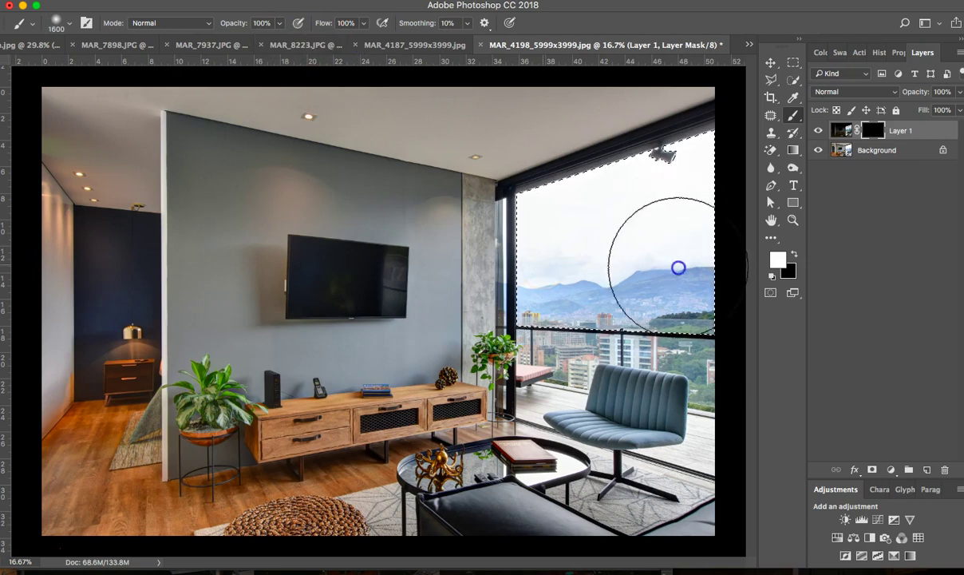
{"action": "left_click", "coordinate": [609, 251]}
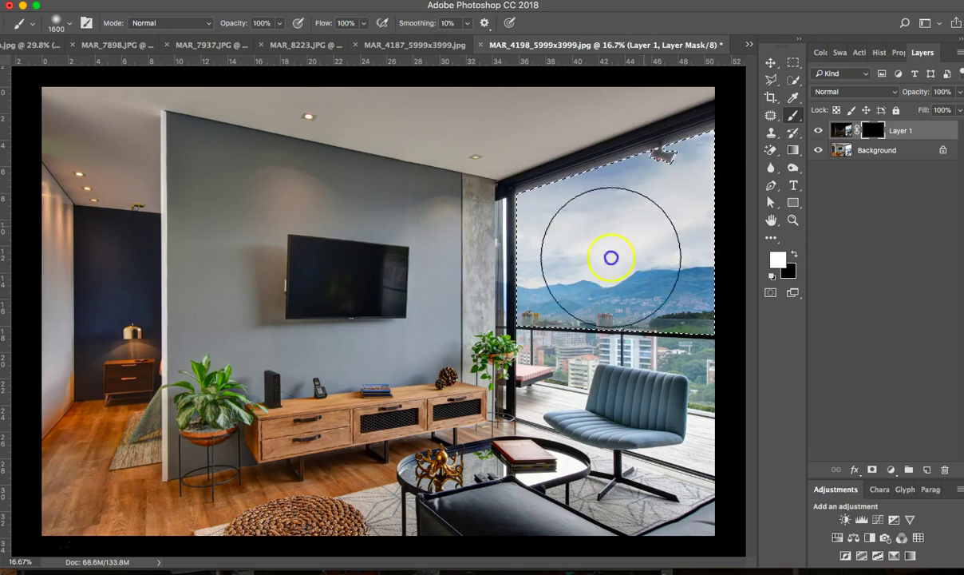
{"action": "left_click", "coordinate": [581, 231]}
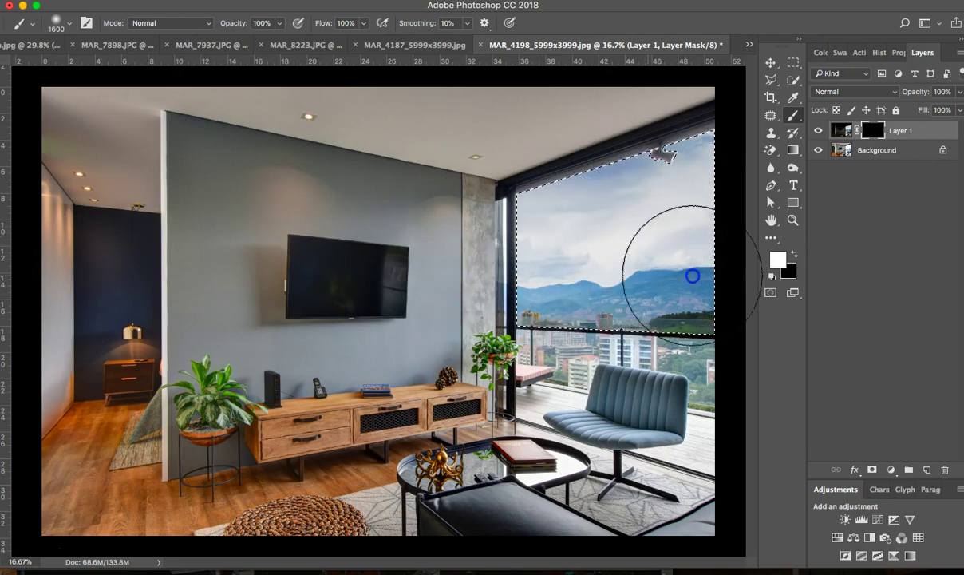
{"action": "left_click", "coordinate": [857, 228]}
{"action": "left_click", "coordinate": [582, 343]}
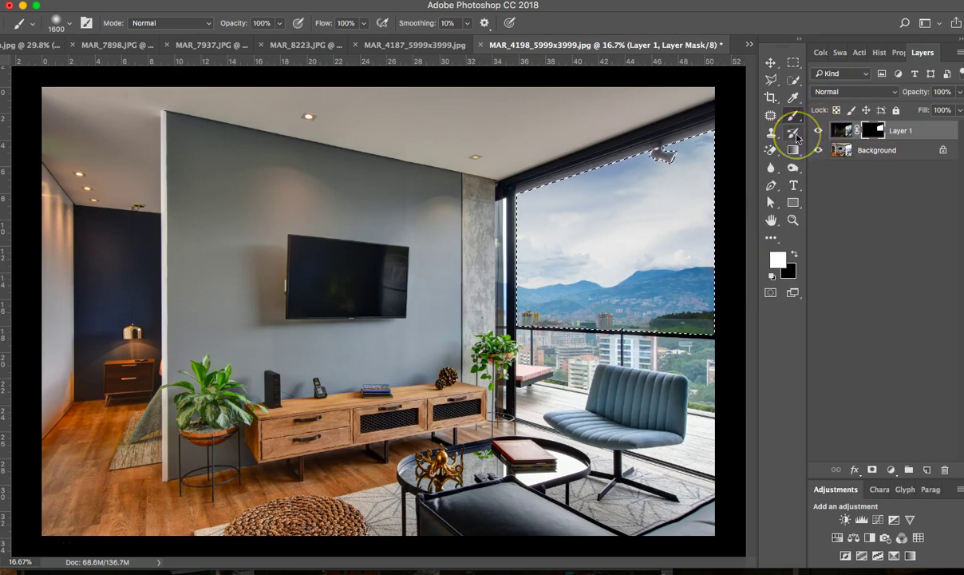
{"action": "key", "text": "ctrl+d"}
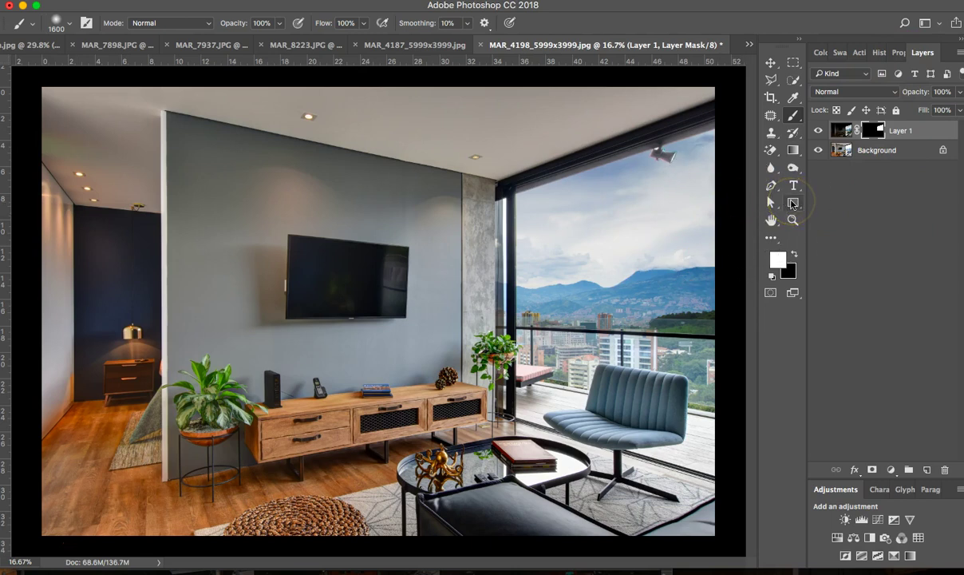
- Set Layer 1's opacity to 51% and toggle its visibility to compare before and after
{"action": "left_click", "coordinate": [960, 93]}
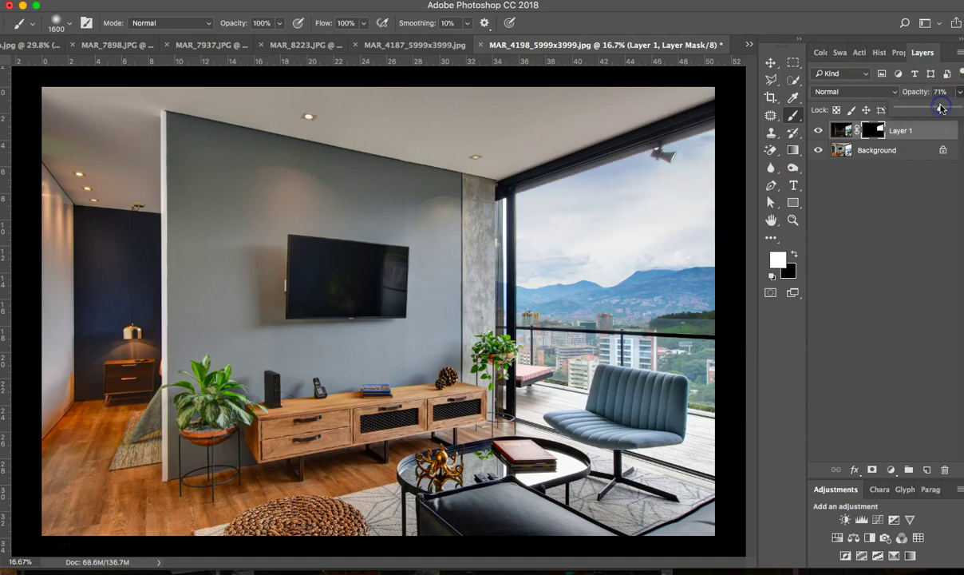
{"action": "left_click_drag", "start_coordinate": [936, 109], "coordinate": [930, 109]}
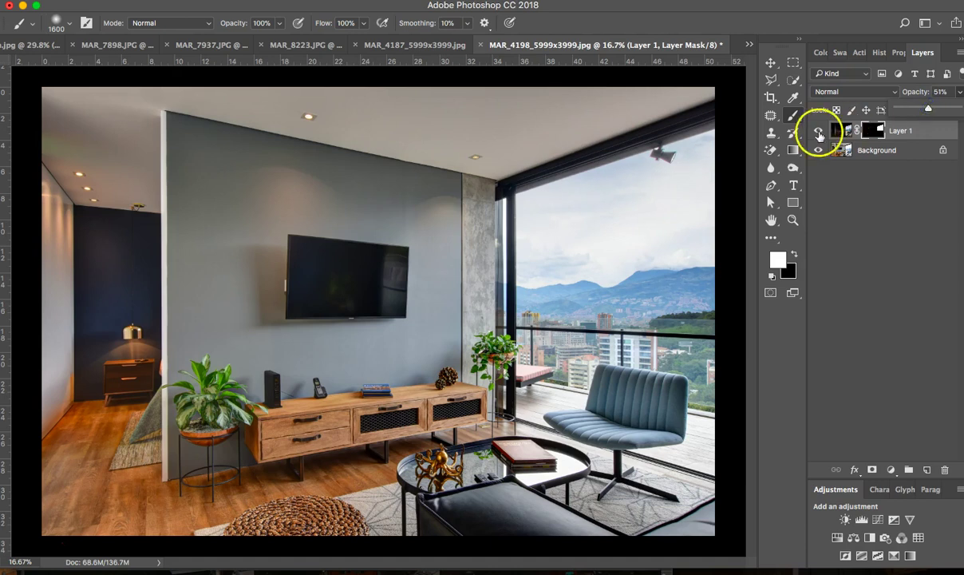
{"action": "left_click", "coordinate": [819, 131]}
{"action": "left_click", "coordinate": [819, 132]}
{"action": "left_click", "coordinate": [819, 131]}
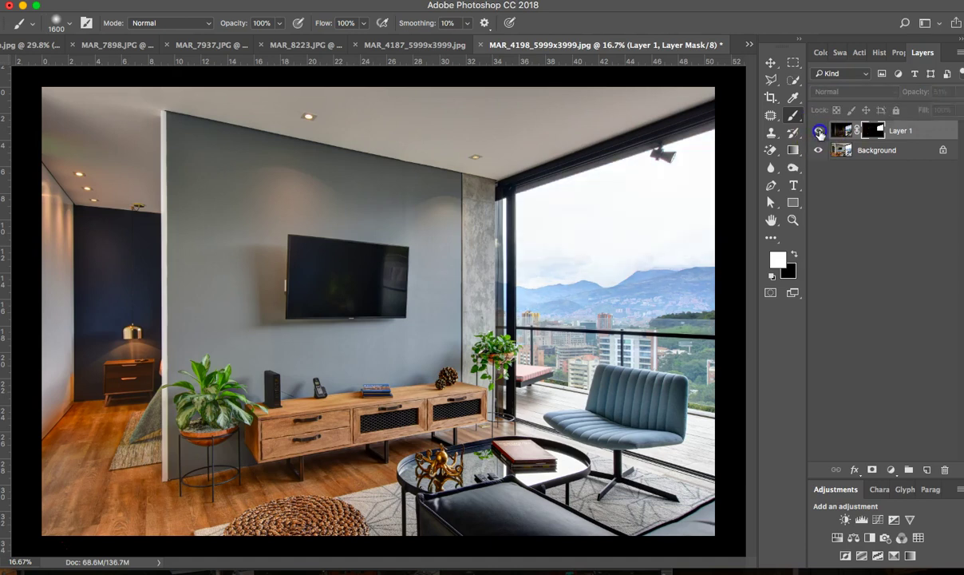
{"action": "left_click", "coordinate": [819, 131]}
{"action": "left_click", "coordinate": [819, 131]}
{"action": "left_click", "coordinate": [819, 131]}
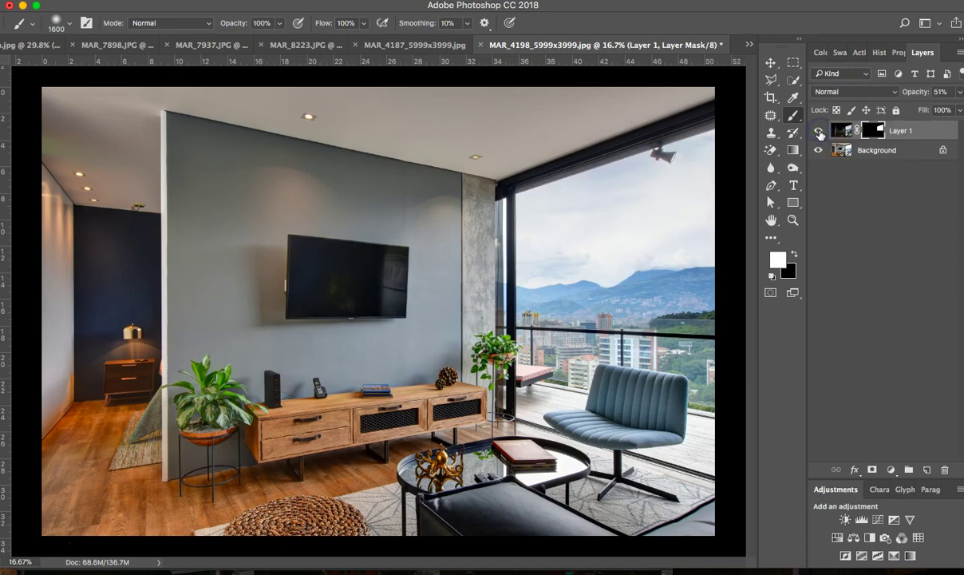
- Quick-select the view below the railing and paint it white on the mask at 36% opacity, then deselect
{"action": "left_click", "coordinate": [794, 79]}
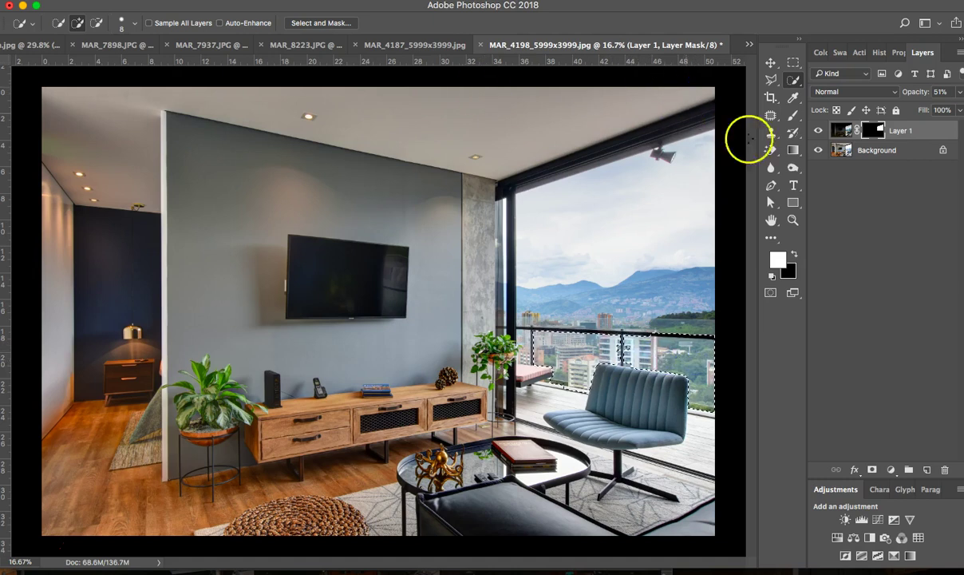
{"action": "left_click", "coordinate": [793, 115]}
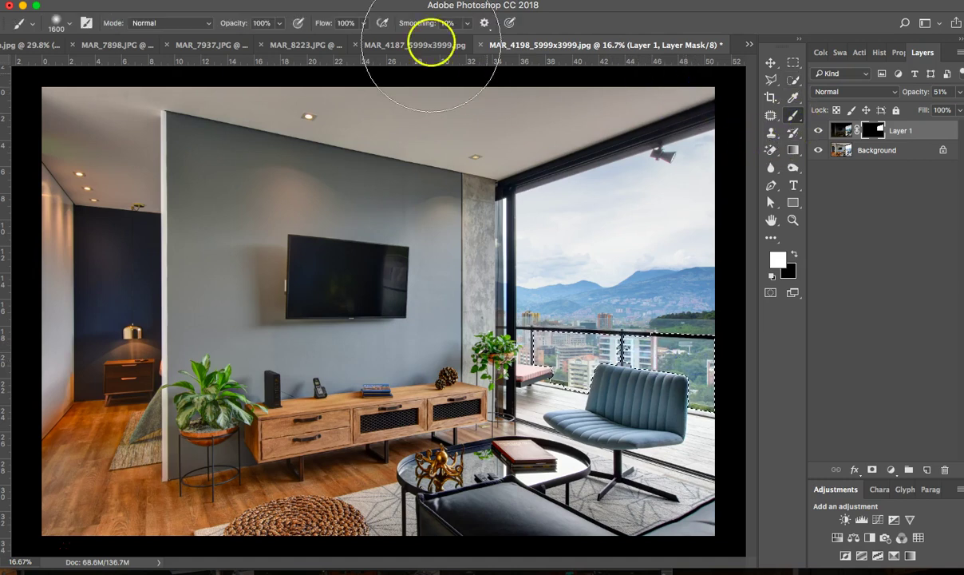
{"action": "left_click", "coordinate": [279, 23]}
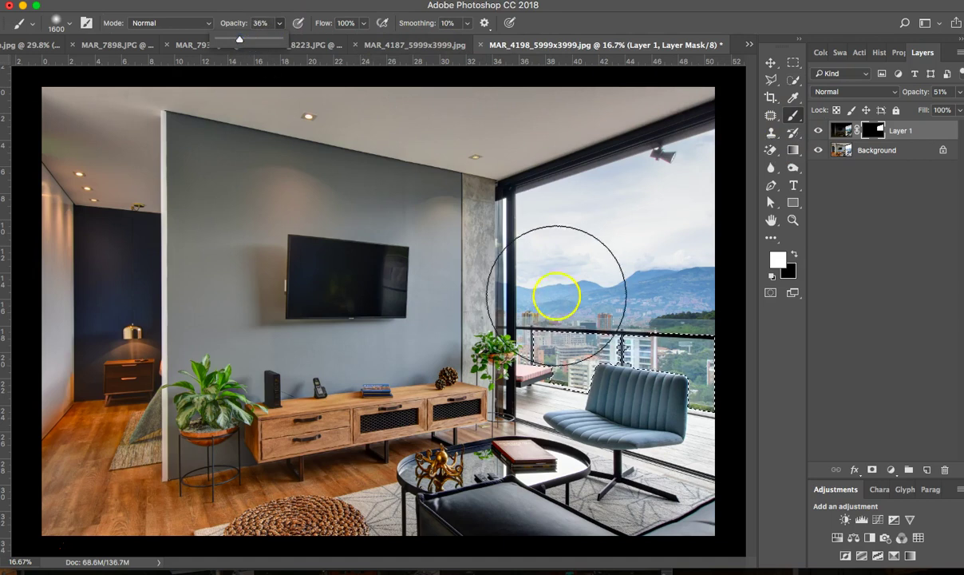
{"action": "key", "text": "bracketleft"}
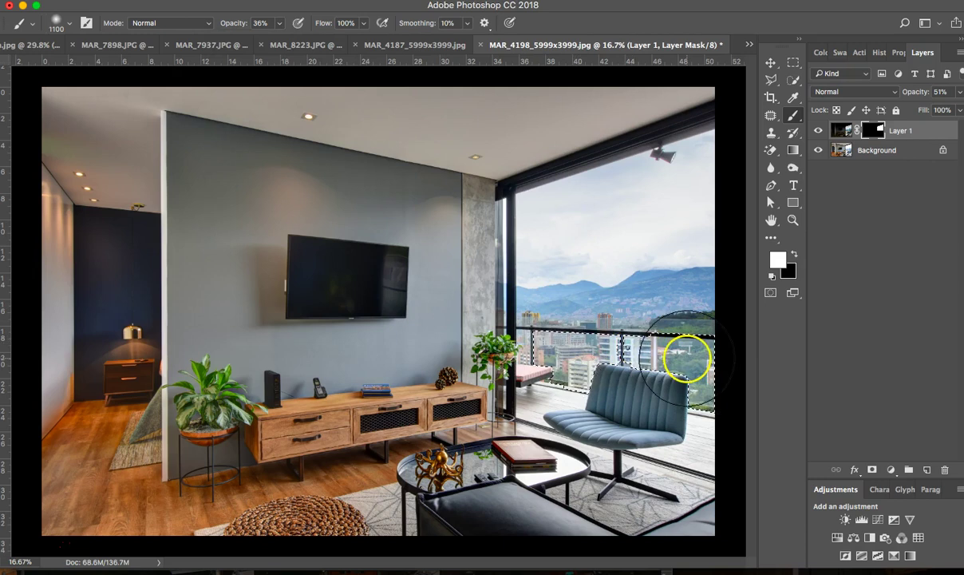
{"action": "left_click_drag", "start_coordinate": [686, 327], "coordinate": [713, 359]}
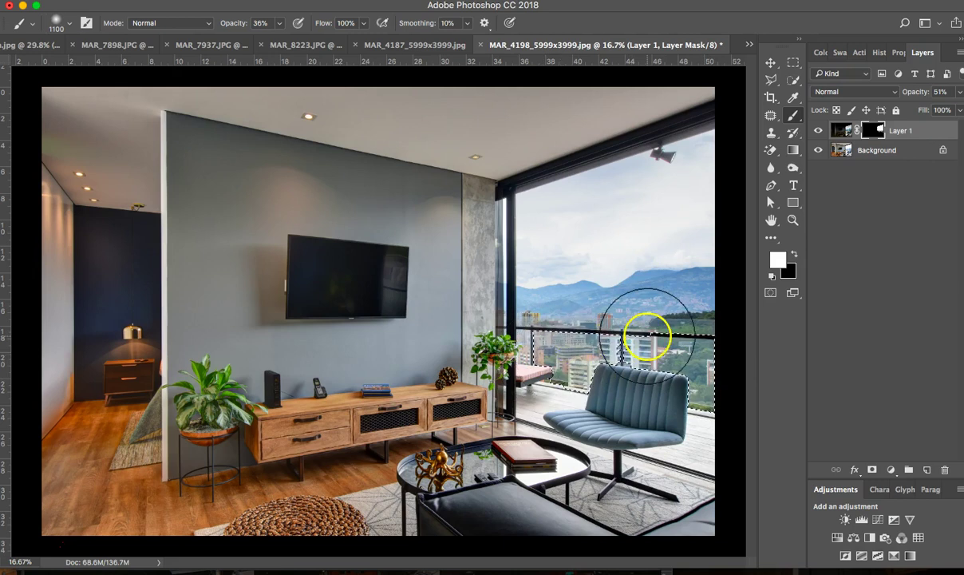
{"action": "key", "text": "super+d"}
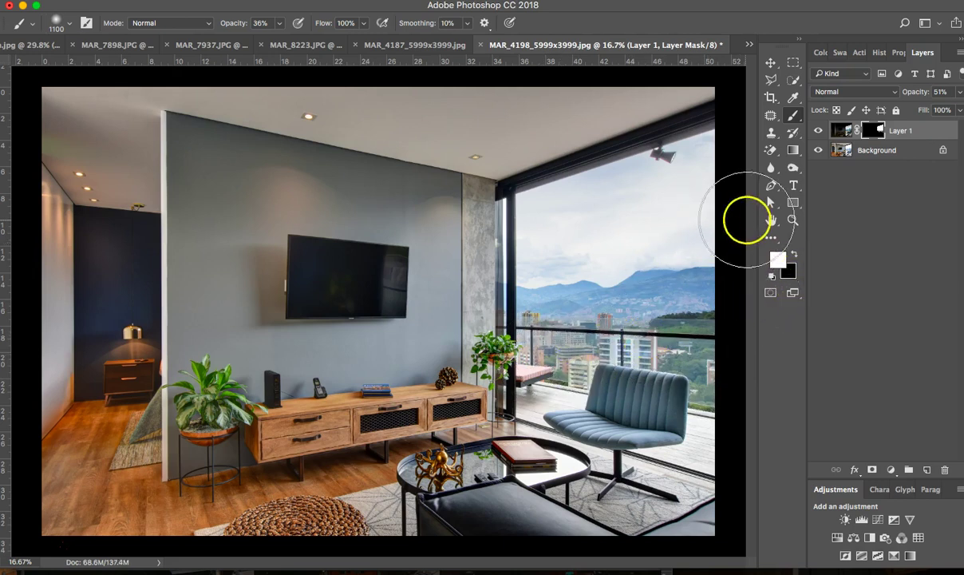
- Toggle Layer 1's visibility to compare the skies and zoom in on the upper-right window corner
{"action": "left_click", "coordinate": [818, 130]}
{"action": "left_click", "coordinate": [818, 131]}
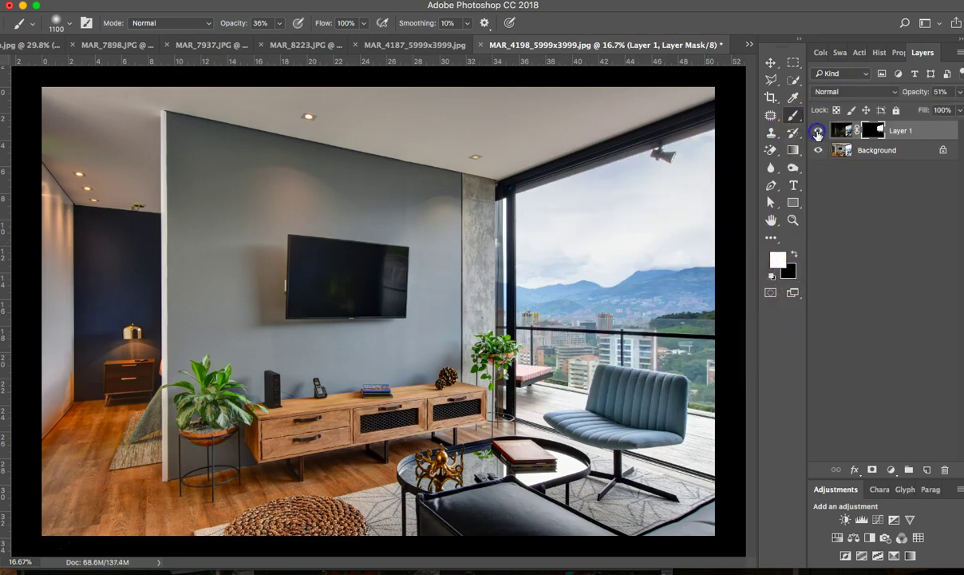
{"action": "left_click", "coordinate": [817, 133]}
{"action": "left_click", "coordinate": [817, 133]}
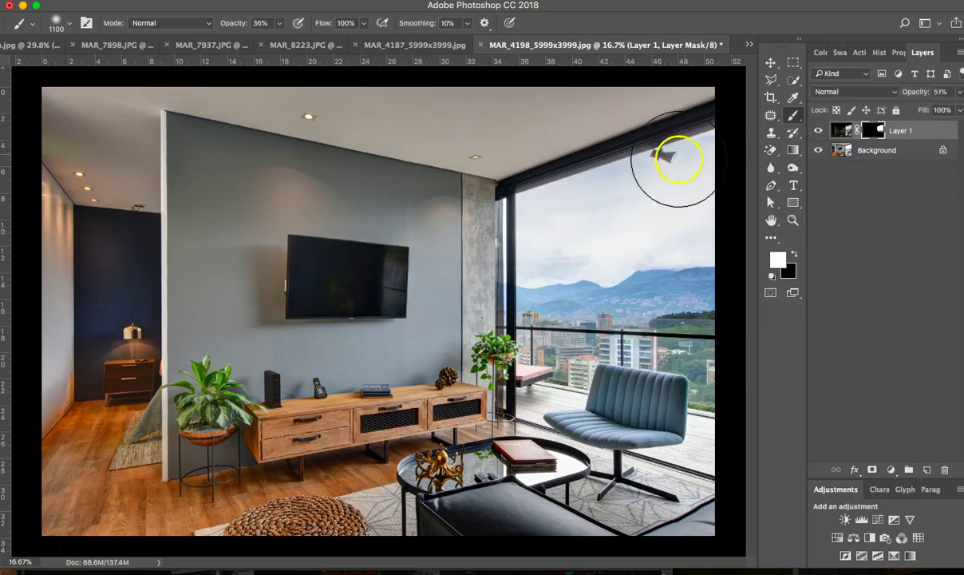
{"action": "scroll", "coordinate": [678, 160], "scroll_direction": "up", "scroll_amount": 2}
{"action": "scroll", "coordinate": [679, 160], "scroll_direction": "right", "scroll_amount": 3}
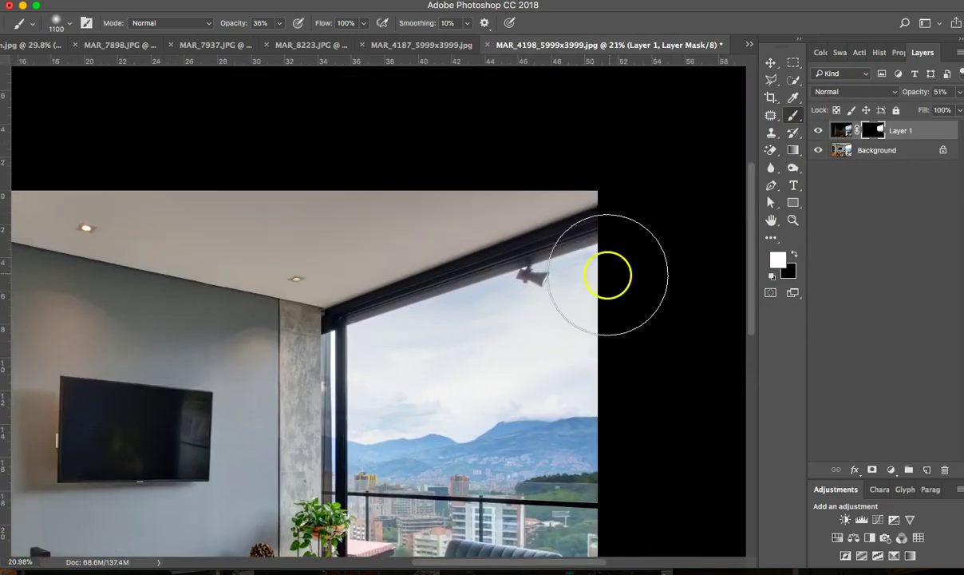
{"action": "scroll", "coordinate": [610, 275], "scroll_direction": "up", "scroll_amount": 2}
{"action": "left_click", "coordinate": [817, 131]}
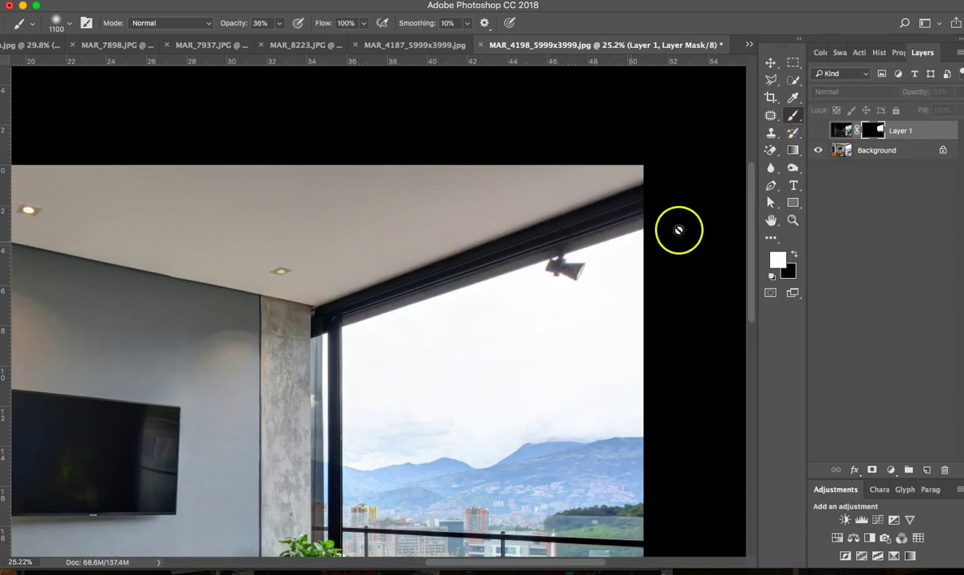
{"action": "left_click", "coordinate": [818, 130]}
{"action": "scroll", "coordinate": [618, 269], "scroll_direction": "down", "scroll_amount": 3}
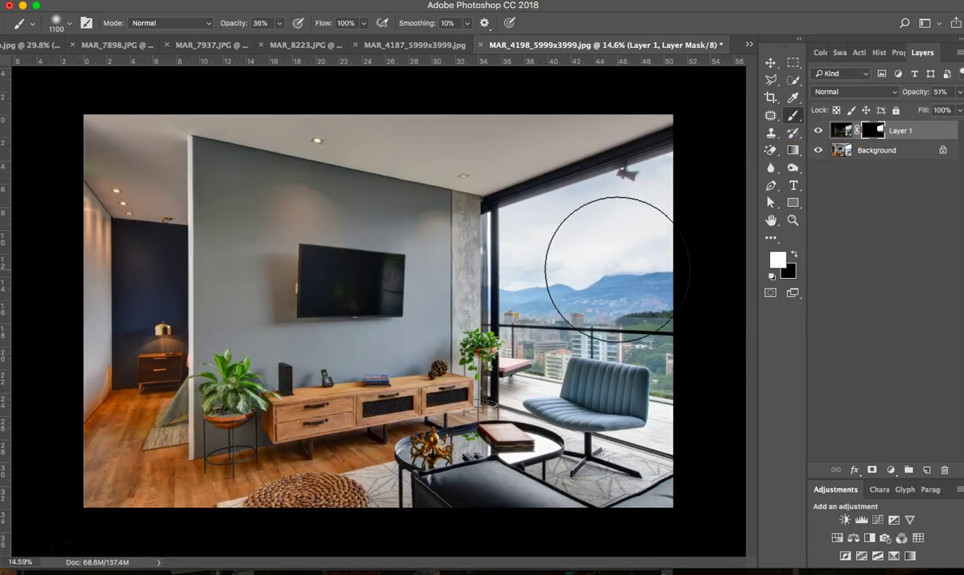
{"action": "scroll", "coordinate": [618, 269], "scroll_direction": "up", "scroll_amount": 2}
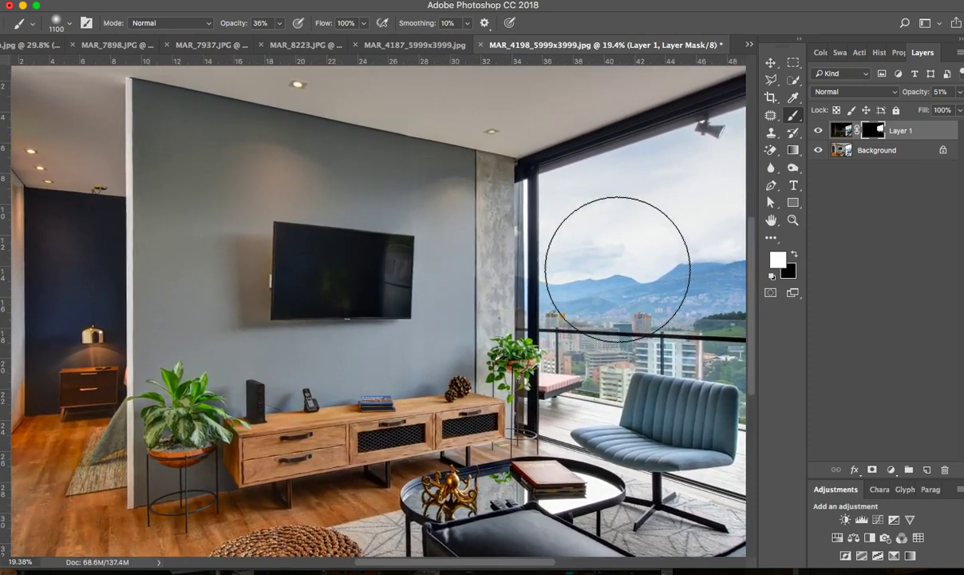
{"action": "left_click_drag", "start_coordinate": [711, 158], "coordinate": [587, 303]}
{"action": "scroll", "coordinate": [588, 302], "scroll_direction": "up", "scroll_amount": 3}
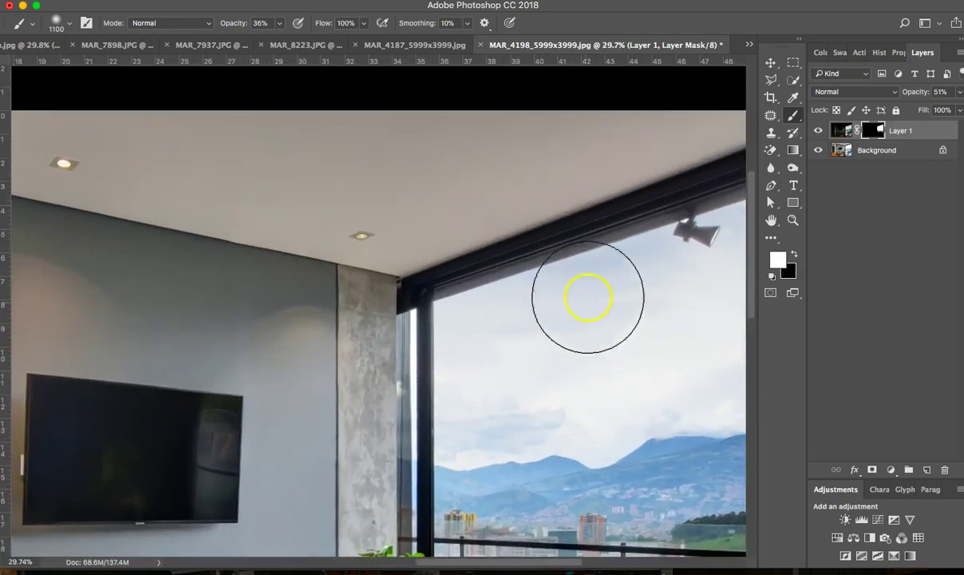
{"action": "scroll", "coordinate": [719, 191], "scroll_direction": "up", "scroll_amount": 1}
- Quick-select the ceiling fixture and paint over it on Layer 1's mask
{"action": "left_click", "coordinate": [794, 80]}
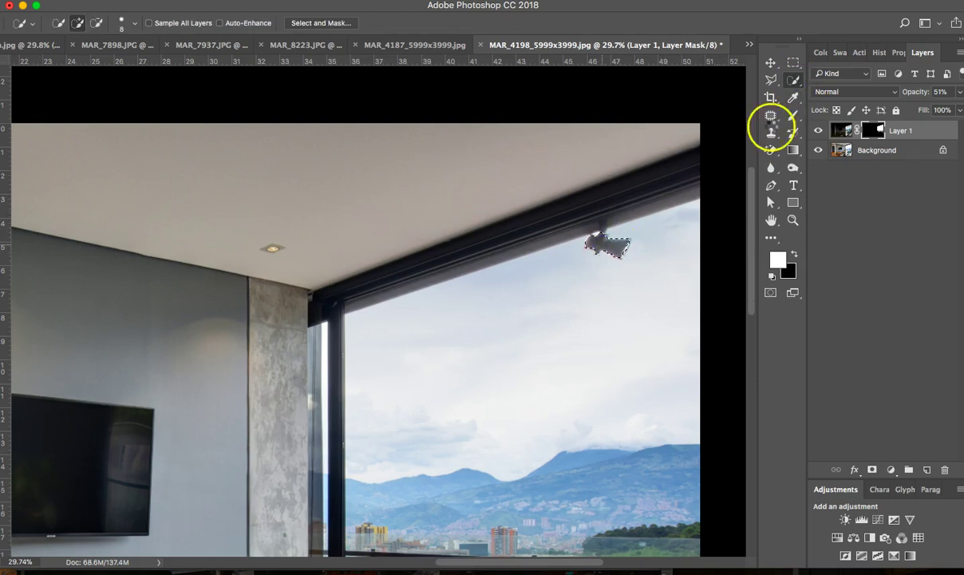
{"action": "left_click", "coordinate": [793, 115]}
{"action": "left_click", "coordinate": [614, 231]}
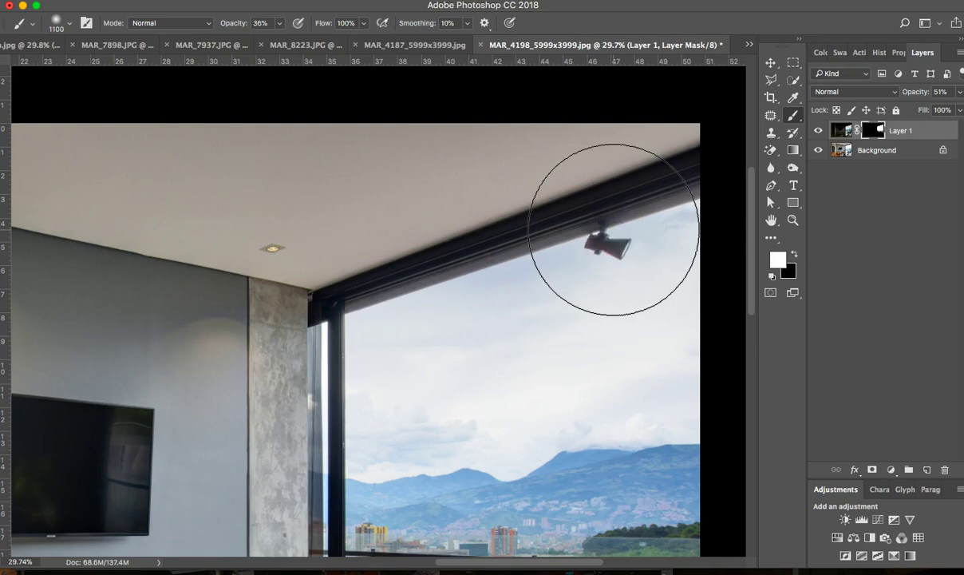
{"action": "key", "text": "super+0"}
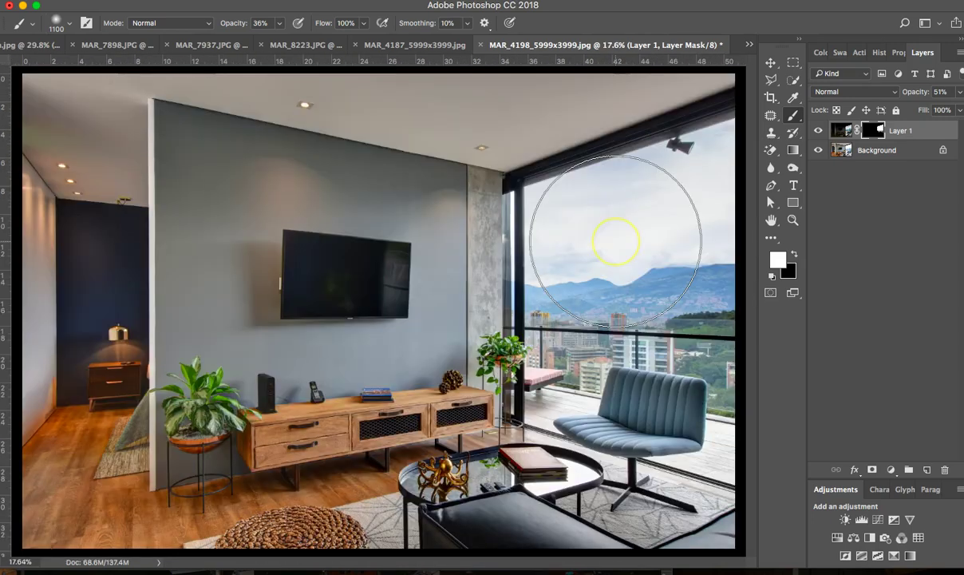
- With a smaller brush, paint the mask along the window frame and balcony railing, comparing visibility
{"action": "key", "text": "bracketleft"}
{"action": "key", "text": "bracketleft"}
{"action": "key", "text": "bracketleft"}
{"action": "key", "text": "bracketleft"}
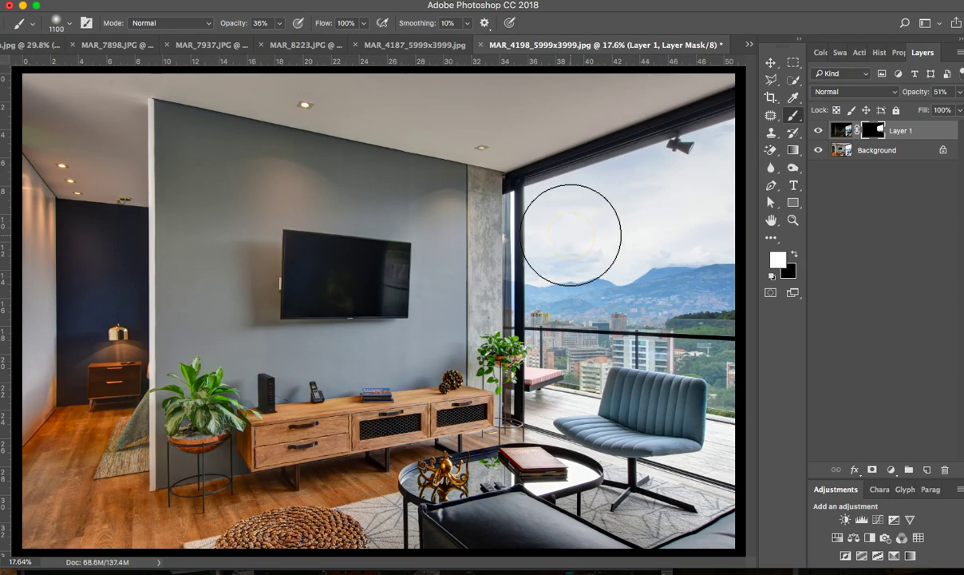
{"action": "key", "text": "bracketleft"}
{"action": "key", "text": "bracketleft"}
{"action": "key", "text": "bracketleft"}
{"action": "key", "text": "bracketleft"}
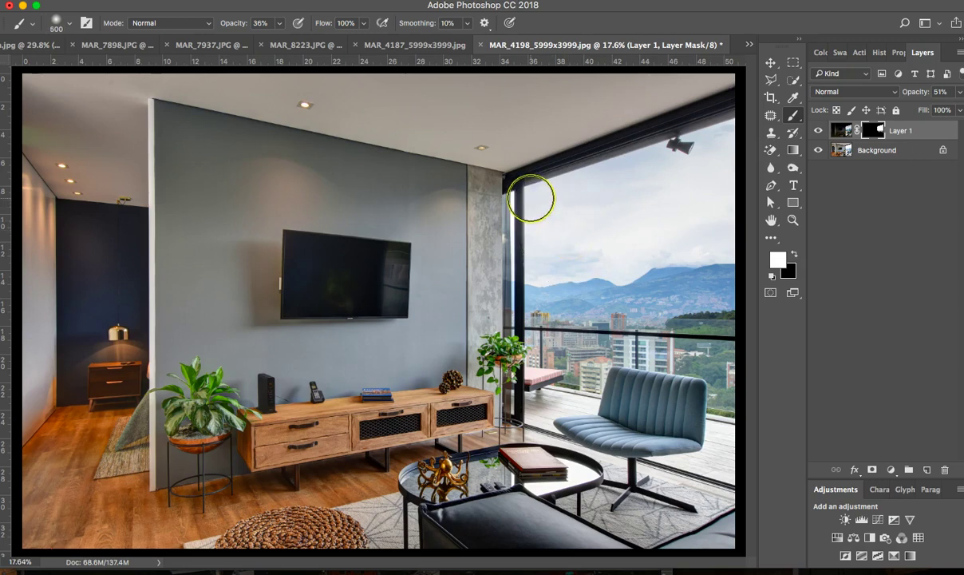
{"action": "mouse_move", "coordinate": [531, 201]}
{"action": "left_mouse_down"}
{"action": "mouse_move", "coordinate": [532, 260]}
{"action": "mouse_move", "coordinate": [535, 162]}
{"action": "mouse_move", "coordinate": [511, 294]}
{"action": "left_mouse_up"}
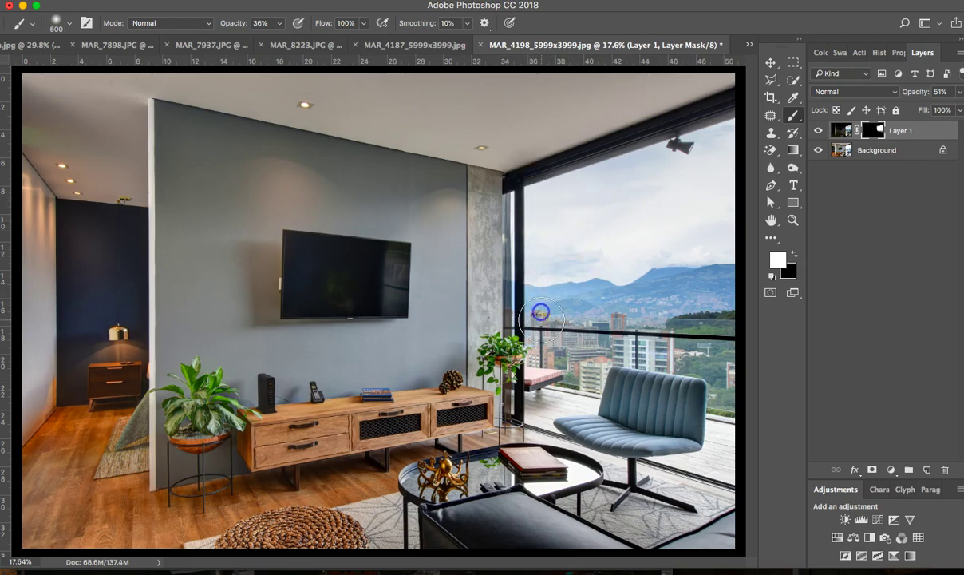
{"action": "left_click", "coordinate": [819, 131]}
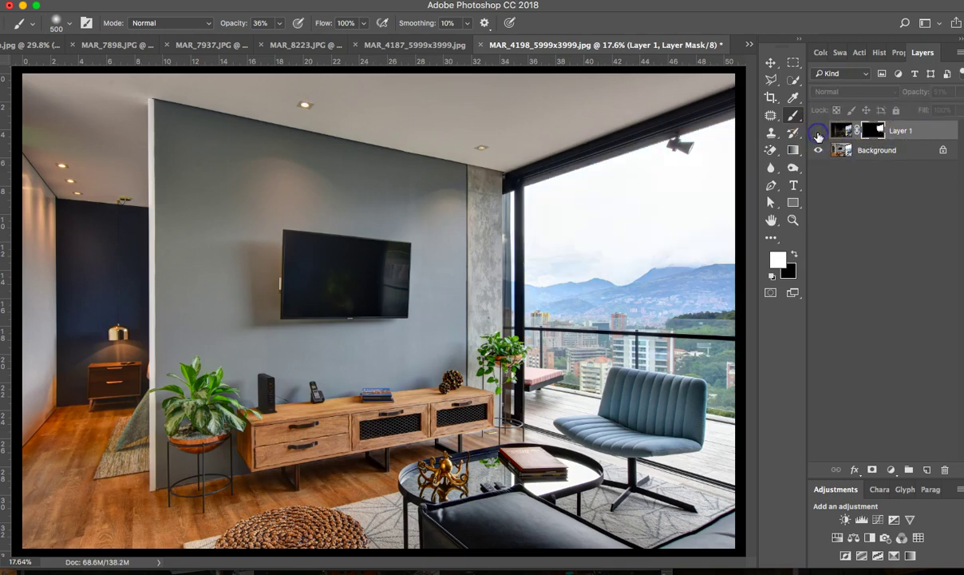
{"action": "left_click", "coordinate": [819, 131]}
{"action": "left_click", "coordinate": [818, 132]}
{"action": "left_click", "coordinate": [818, 133]}
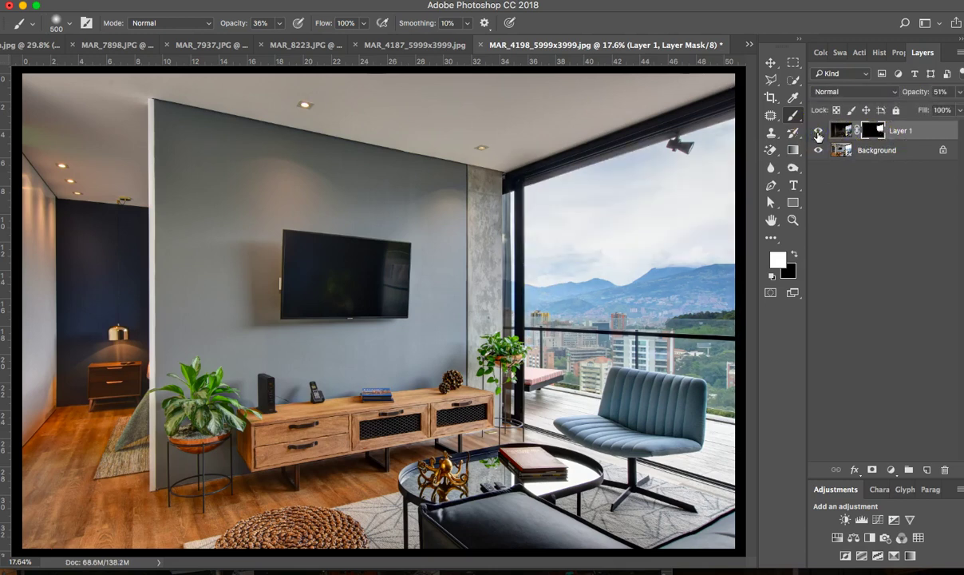
{"action": "left_click", "coordinate": [818, 132]}
{"action": "left_click", "coordinate": [818, 132]}
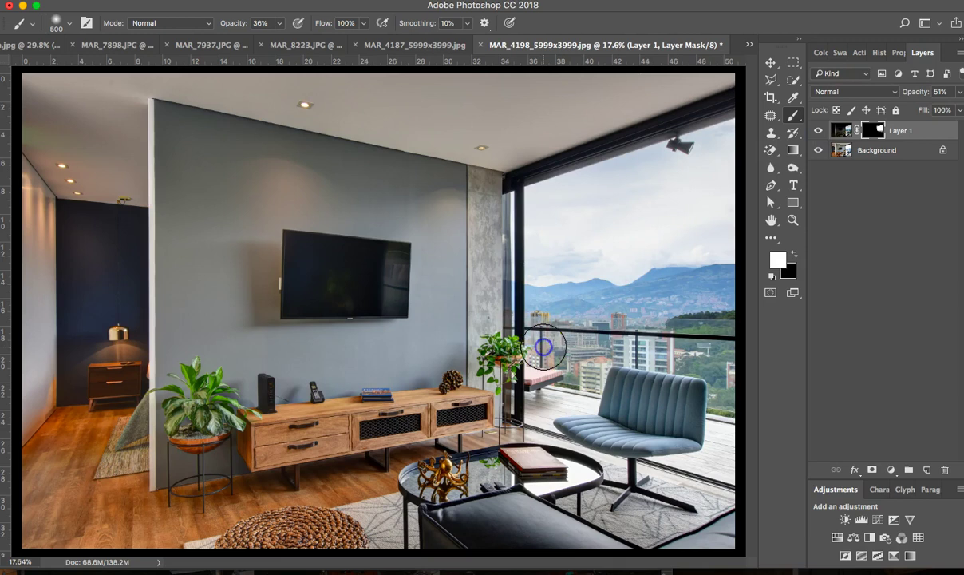
{"action": "mouse_move", "coordinate": [544, 346]}
{"action": "left_mouse_down"}
{"action": "mouse_move", "coordinate": [513, 335]}
{"action": "mouse_move", "coordinate": [554, 344]}
{"action": "mouse_move", "coordinate": [613, 316]}
{"action": "mouse_move", "coordinate": [735, 346]}
{"action": "left_mouse_up"}
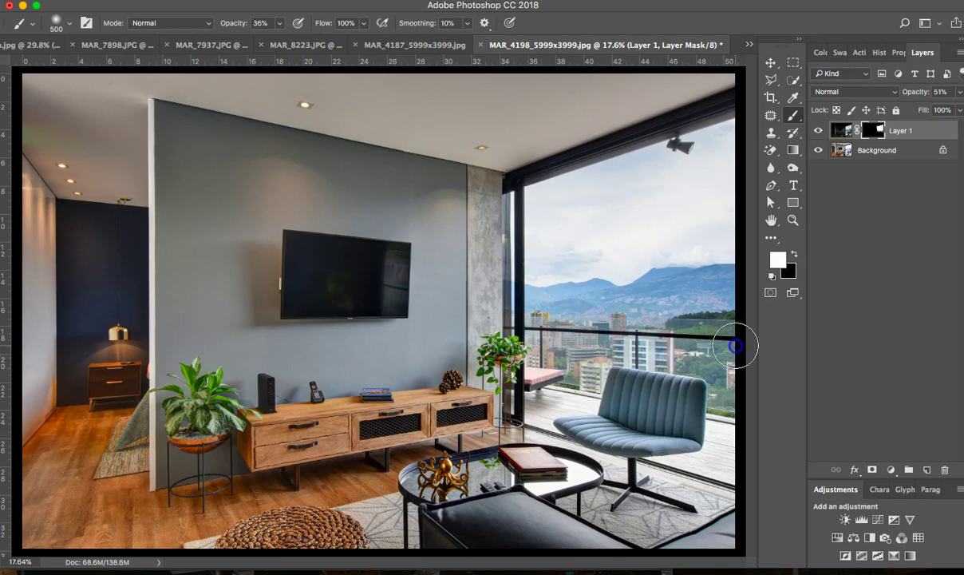
{"action": "left_click", "coordinate": [791, 118]}
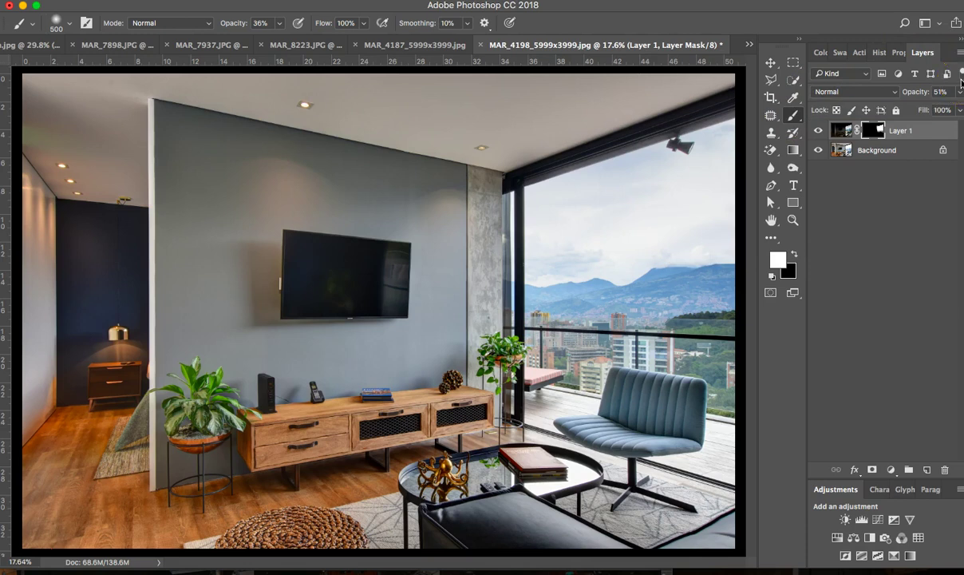
- Delete Layer 1 and place a vertical guide along the partition wall's edge
{"action": "left_click", "coordinate": [898, 152]}
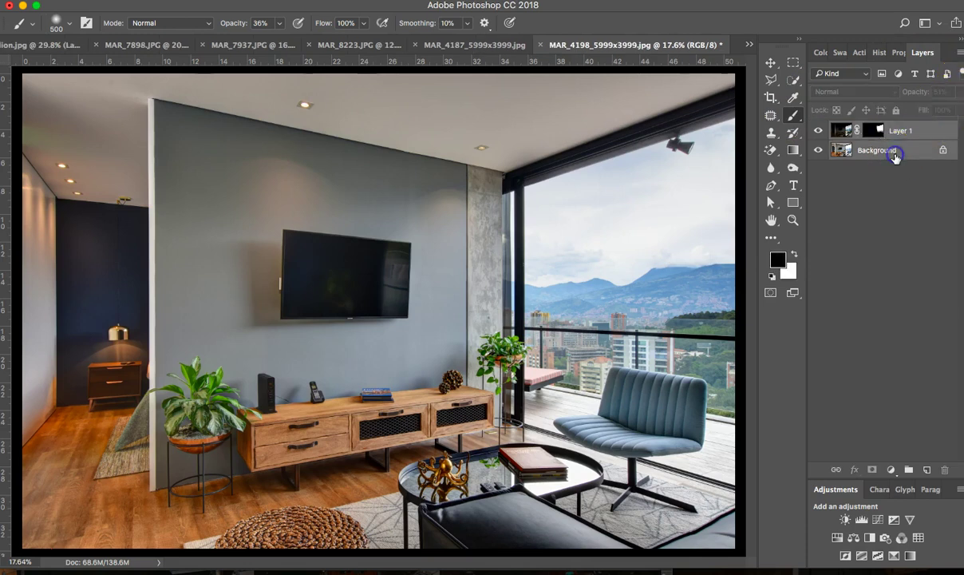
{"action": "left_click_drag", "start_coordinate": [896, 159], "coordinate": [865, 221]}
{"action": "key", "text": "Delete"}
{"action": "left_click", "coordinate": [771, 63]}
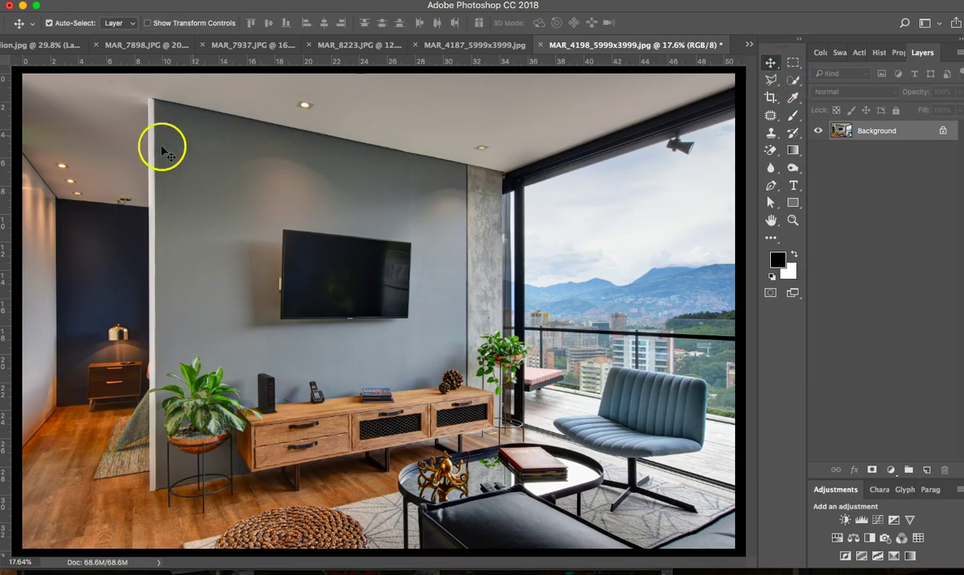
{"action": "left_click_drag", "start_coordinate": [163, 151], "coordinate": [148, 167]}
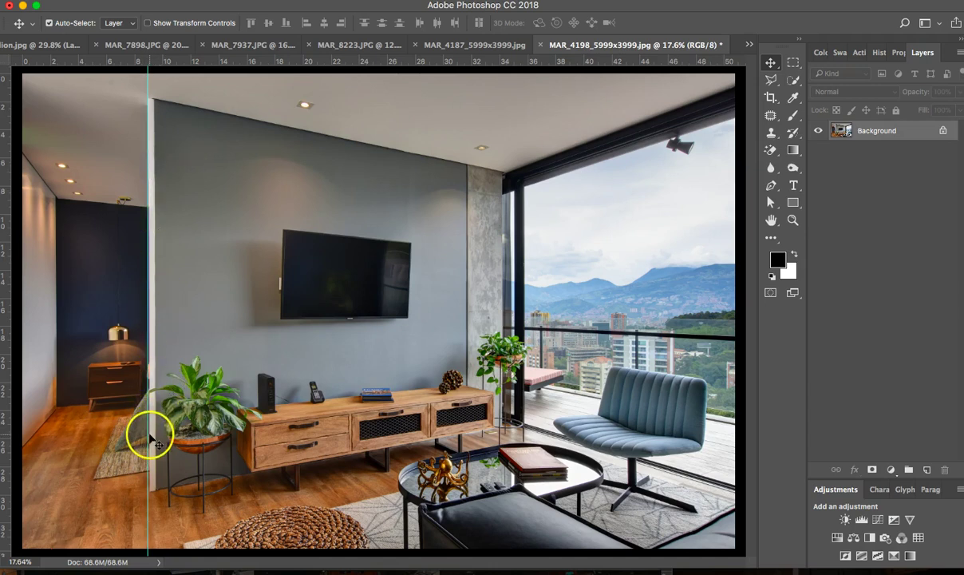
{"action": "left_click_drag", "start_coordinate": [8, 279], "coordinate": [930, 237]}
{"action": "key", "text": "super+z"}
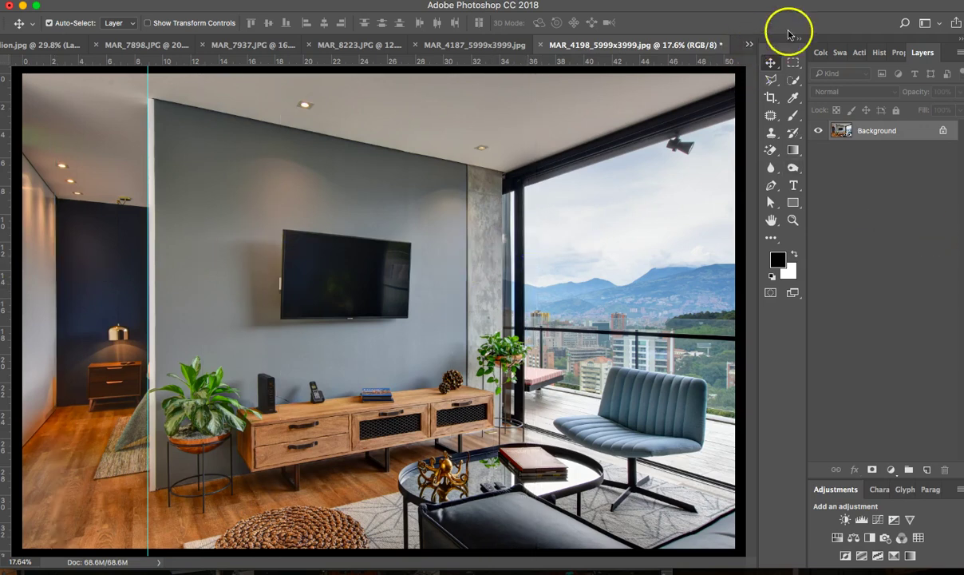
{"action": "left_click", "coordinate": [793, 62]}
{"action": "left_click_drag", "start_coordinate": [18, 66], "coordinate": [214, 27]}
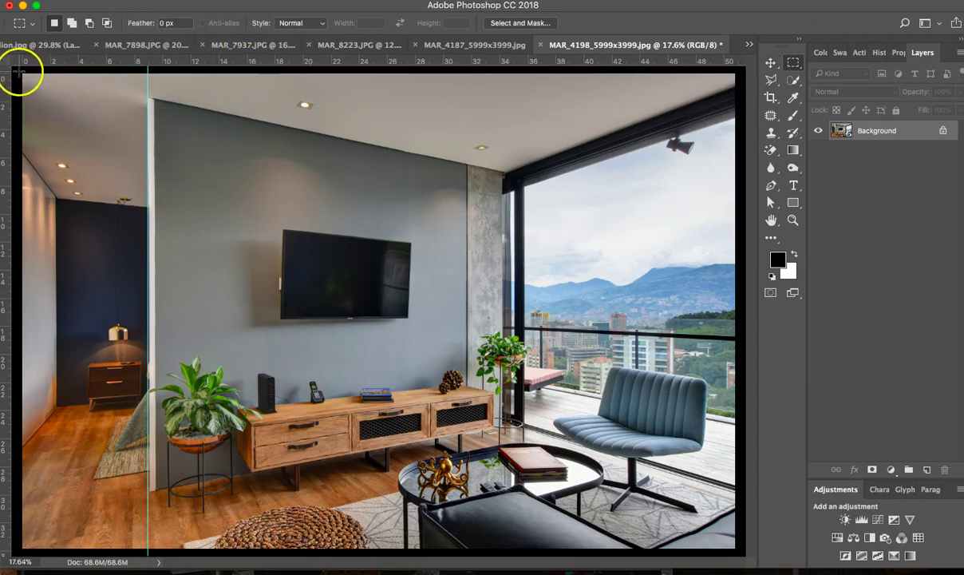
- Copy the room's left part to a new layer, warp it to straighten the wall, and remove the guide
{"action": "left_click_drag", "start_coordinate": [22, 73], "coordinate": [412, 547]}
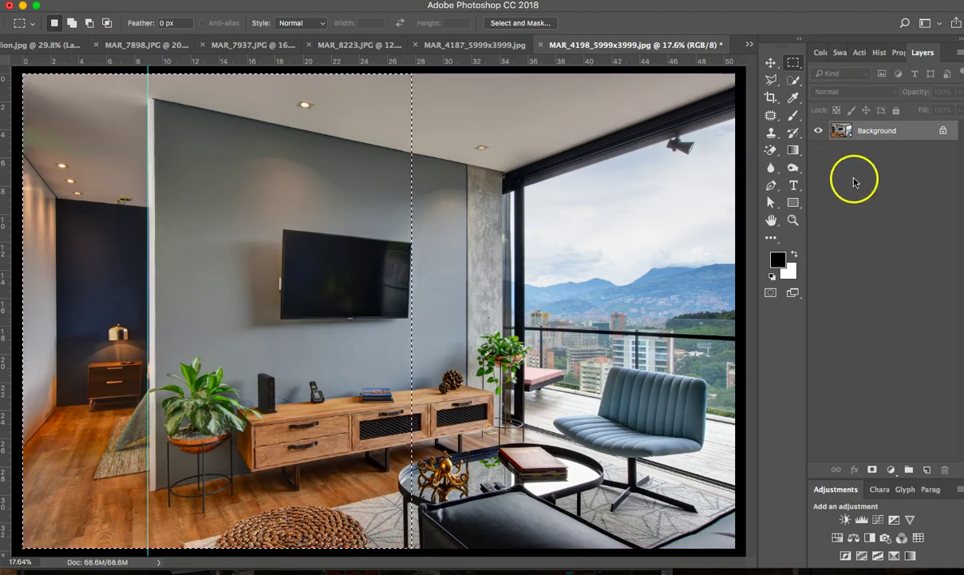
{"action": "key", "text": "super+j"}
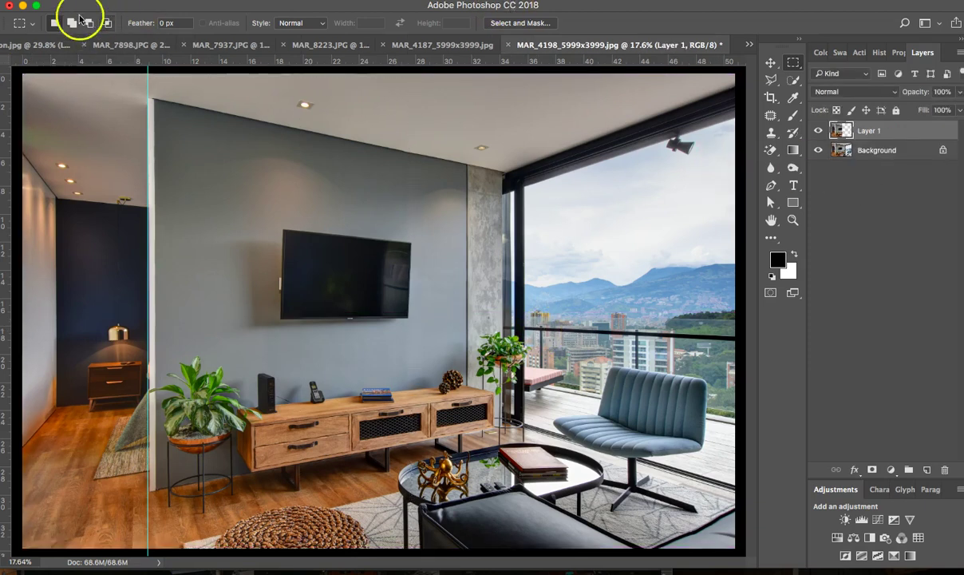
{"action": "left_click", "coordinate": [152, 0]}
{"action": "mouse_move", "coordinate": [199, 286]}
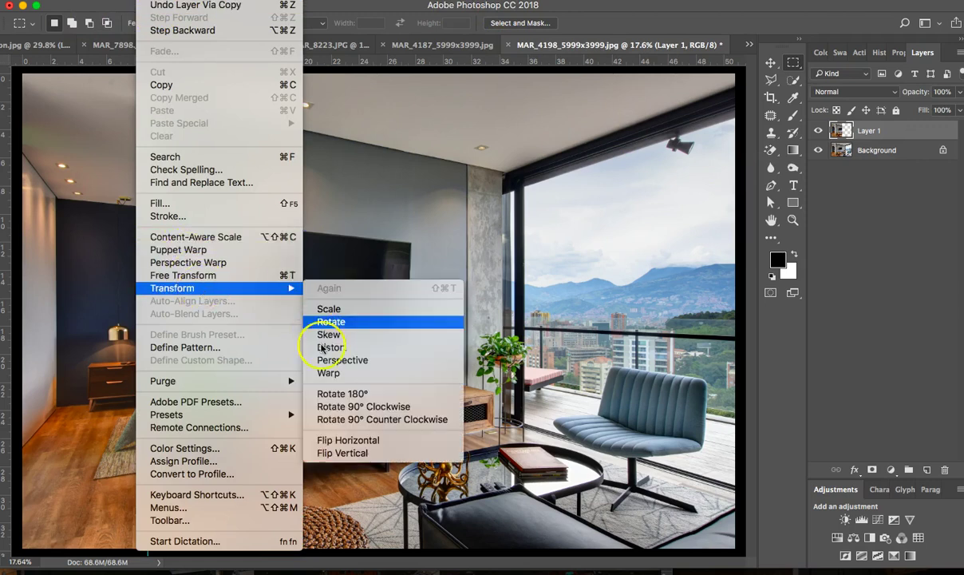
{"action": "left_click", "coordinate": [323, 372]}
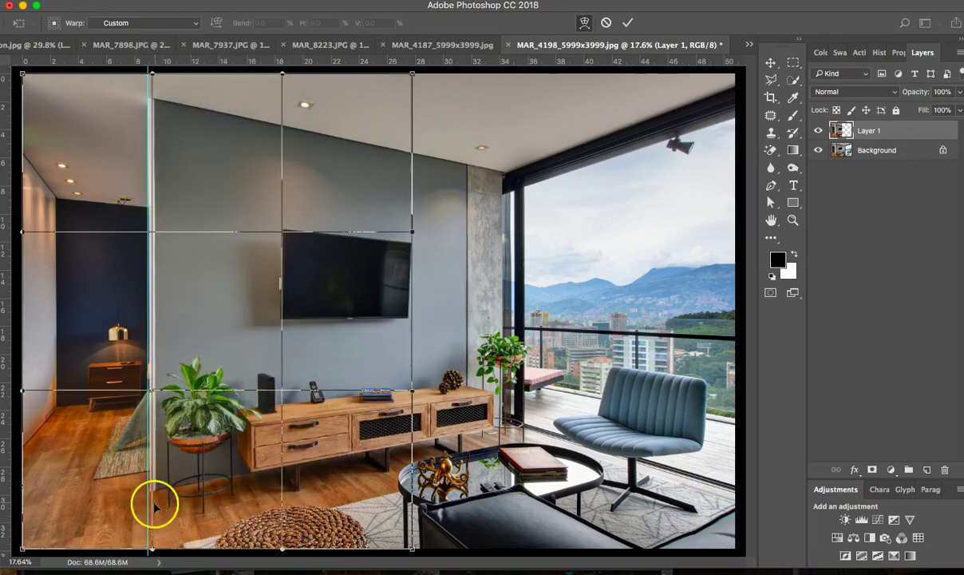
{"action": "left_click", "coordinate": [128, 537]}
{"action": "left_click_drag", "start_coordinate": [125, 537], "coordinate": [126, 537]}
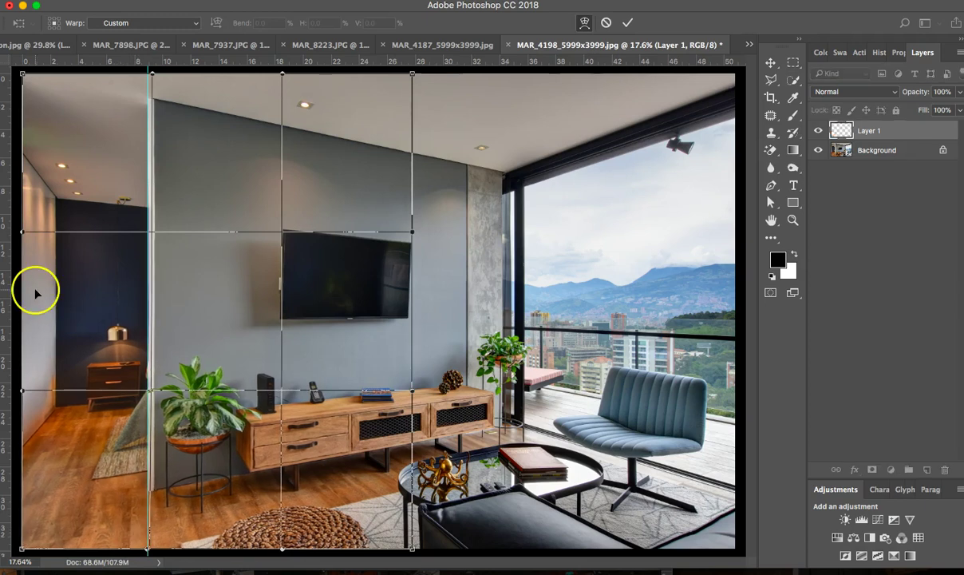
{"action": "left_click", "coordinate": [102, 253]}
{"action": "left_click_drag", "start_coordinate": [103, 254], "coordinate": [101, 253]}
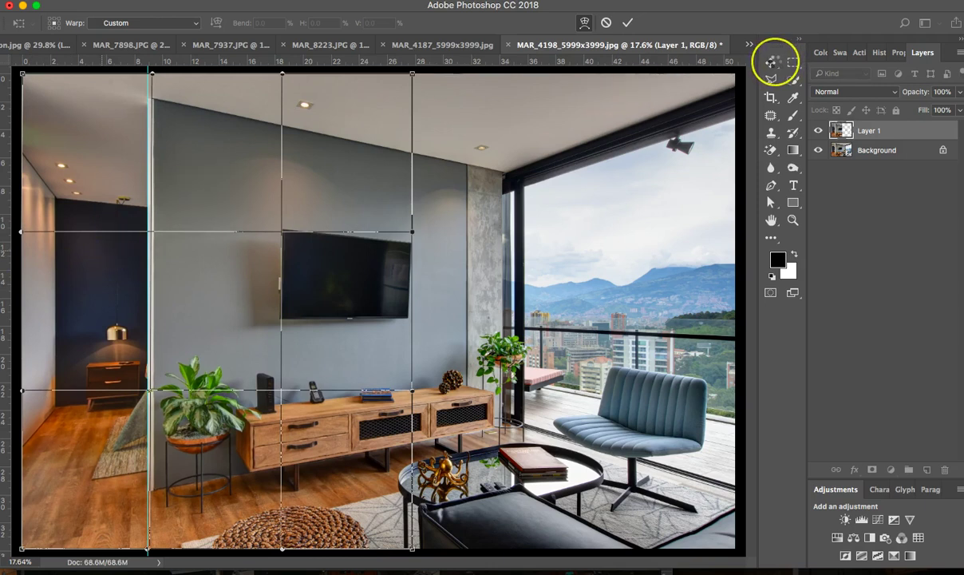
{"action": "key", "text": "Return"}
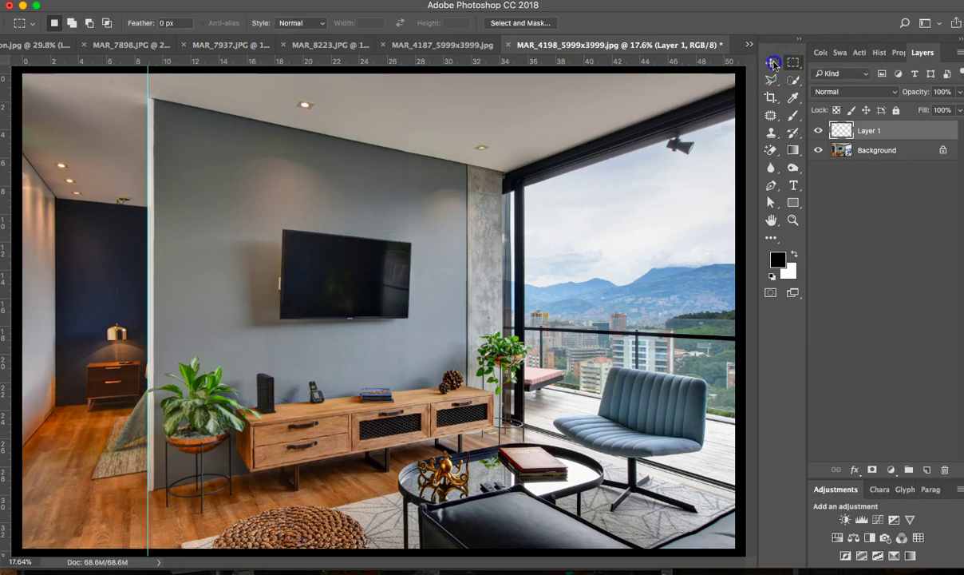
{"action": "key", "text": "v"}
{"action": "left_click_drag", "start_coordinate": [146, 142], "coordinate": [788, 108]}
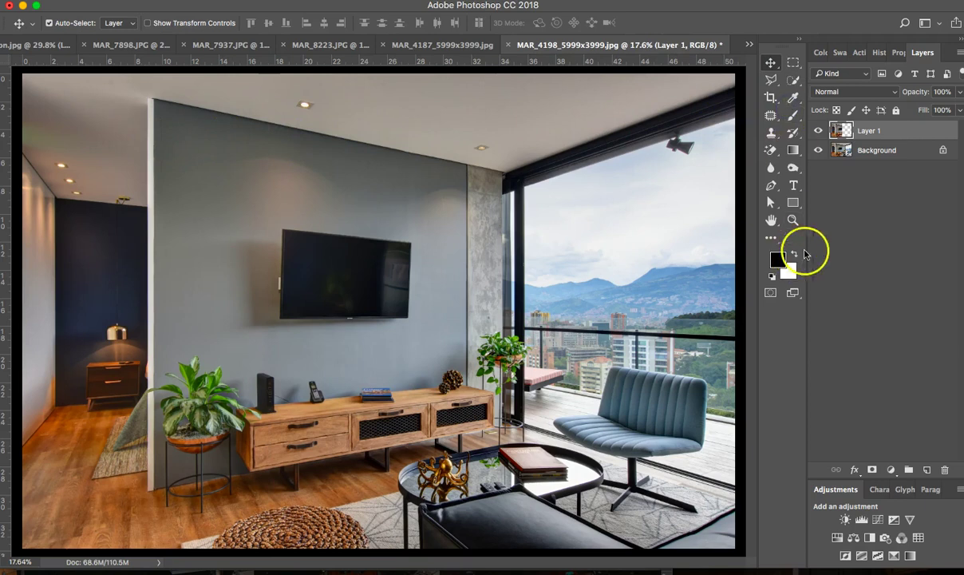
- Merge the photo layers and add a Curves adjustment raising the highlights and midtones
{"action": "left_click", "coordinate": [892, 149]}
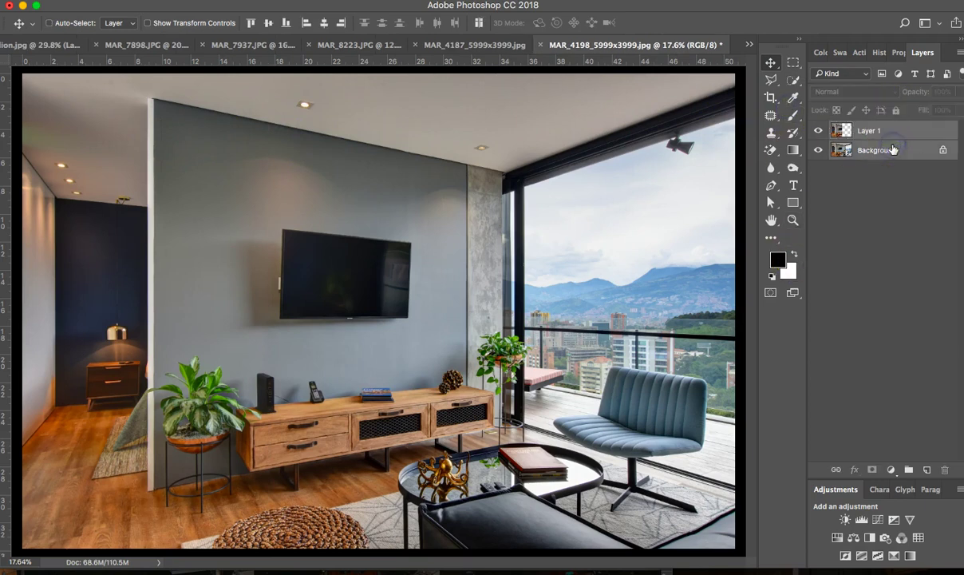
{"action": "key", "text": "ctrl+e"}
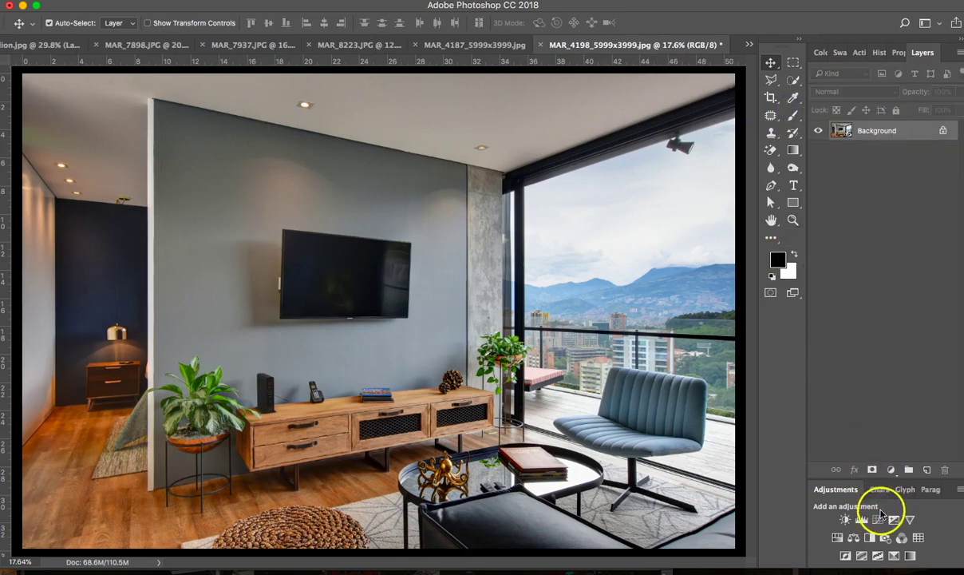
{"action": "left_click", "coordinate": [878, 520]}
{"action": "left_click", "coordinate": [923, 141]}
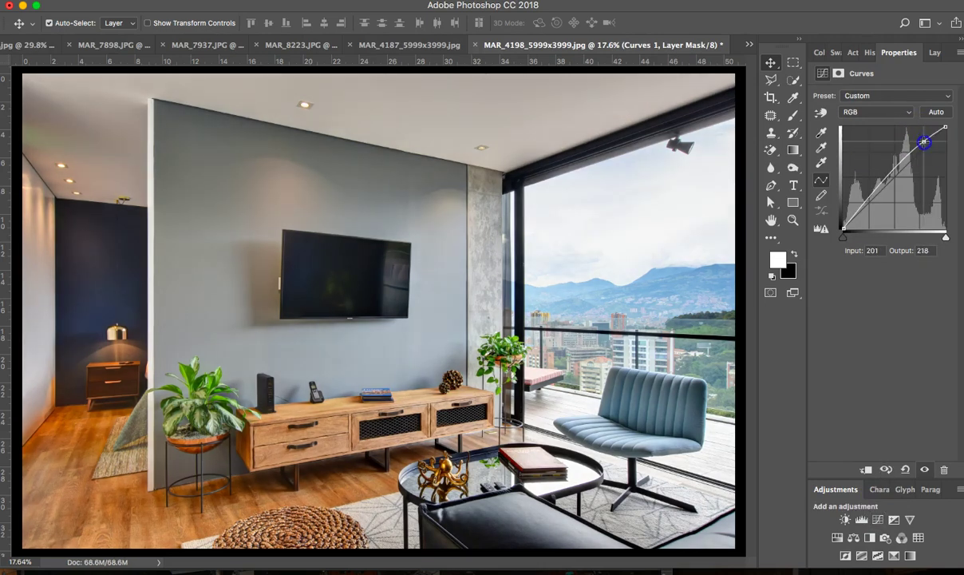
{"action": "left_click_drag", "start_coordinate": [923, 142], "coordinate": [923, 139]}
{"action": "left_click", "coordinate": [876, 187]}
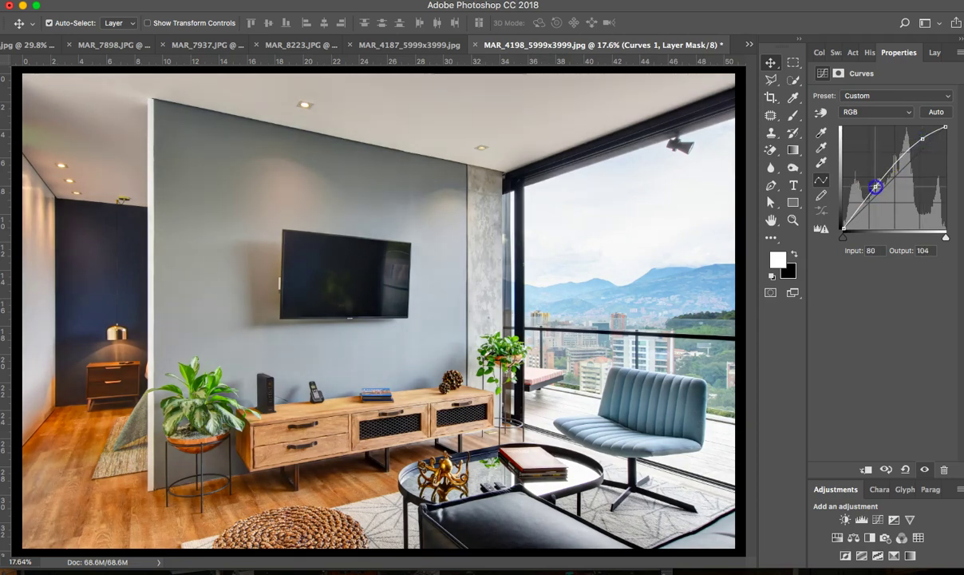
{"action": "left_click", "coordinate": [949, 53]}
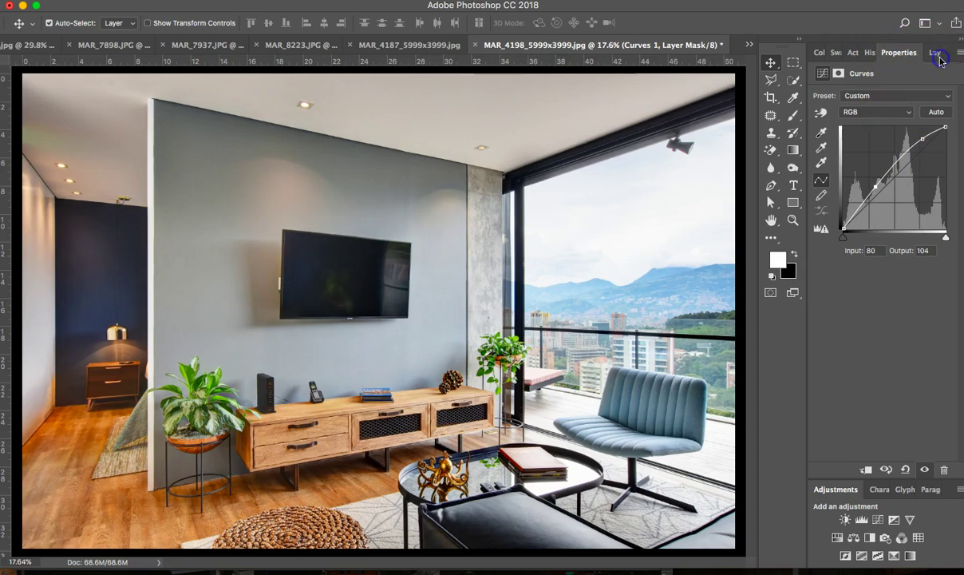
- Paint black at 100% opacity on the Curves mask over the sky, mountains and buildings
{"action": "left_click", "coordinate": [794, 115]}
{"action": "left_click", "coordinate": [794, 254]}
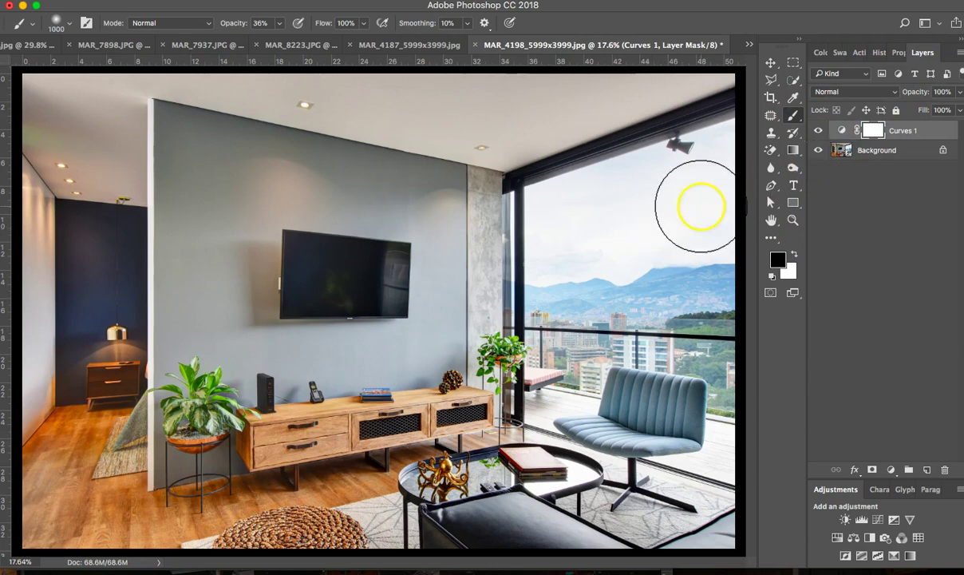
{"action": "key", "text": "bracketright"}
{"action": "mouse_move", "coordinate": [646, 230]}
{"action": "left_mouse_down"}
{"action": "mouse_move", "coordinate": [680, 201]}
{"action": "mouse_move", "coordinate": [574, 247]}
{"action": "left_mouse_up"}
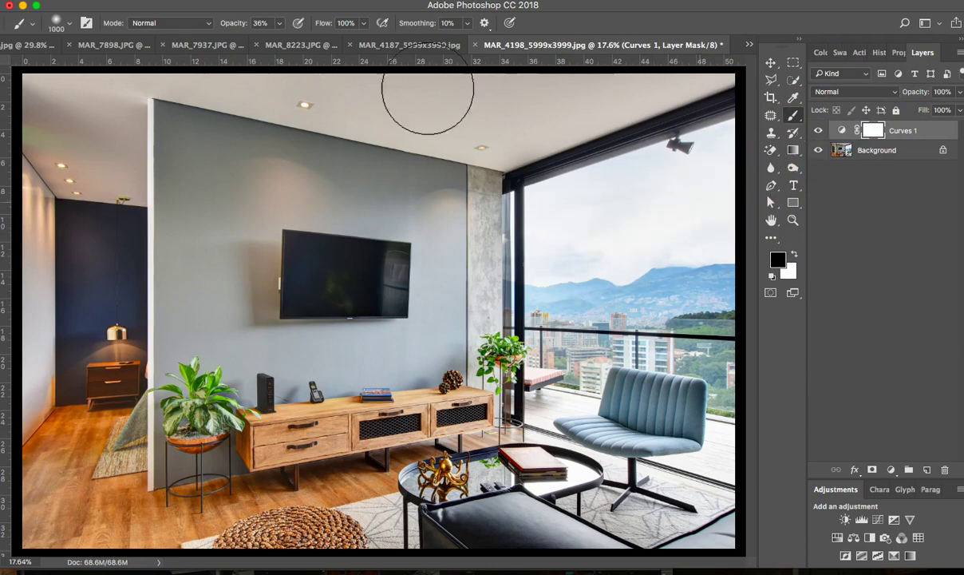
{"action": "left_click", "coordinate": [278, 24]}
{"action": "left_click_drag", "start_coordinate": [279, 38], "coordinate": [327, 38]}
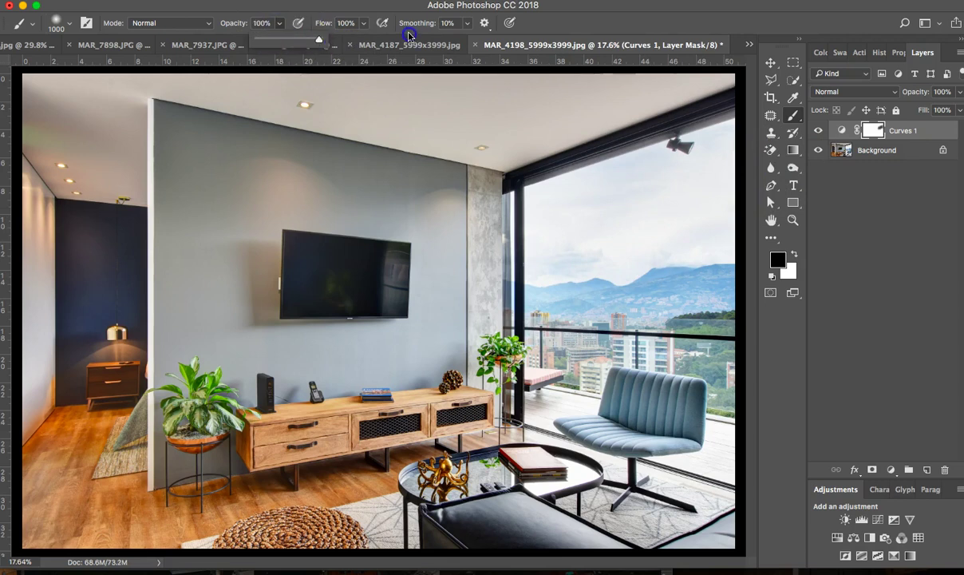
{"action": "mouse_move", "coordinate": [541, 205]}
{"action": "left_mouse_down"}
{"action": "mouse_move", "coordinate": [578, 226]}
{"action": "mouse_move", "coordinate": [715, 205]}
{"action": "mouse_move", "coordinate": [603, 247]}
{"action": "mouse_move", "coordinate": [679, 220]}
{"action": "mouse_move", "coordinate": [725, 232]}
{"action": "mouse_move", "coordinate": [640, 269]}
{"action": "mouse_move", "coordinate": [742, 268]}
{"action": "mouse_move", "coordinate": [583, 262]}
{"action": "mouse_move", "coordinate": [610, 282]}
{"action": "mouse_move", "coordinate": [566, 297]}
{"action": "mouse_move", "coordinate": [567, 276]}
{"action": "mouse_move", "coordinate": [728, 265]}
{"action": "mouse_move", "coordinate": [721, 323]}
{"action": "left_mouse_up"}
{"action": "mouse_move", "coordinate": [615, 312]}
{"action": "left_mouse_down"}
{"action": "mouse_move", "coordinate": [575, 327]}
{"action": "mouse_move", "coordinate": [732, 295]}
{"action": "mouse_move", "coordinate": [663, 237]}
{"action": "mouse_move", "coordinate": [581, 328]}
{"action": "mouse_move", "coordinate": [739, 209]}
{"action": "mouse_move", "coordinate": [727, 165]}
{"action": "mouse_move", "coordinate": [685, 156]}
{"action": "left_mouse_up"}
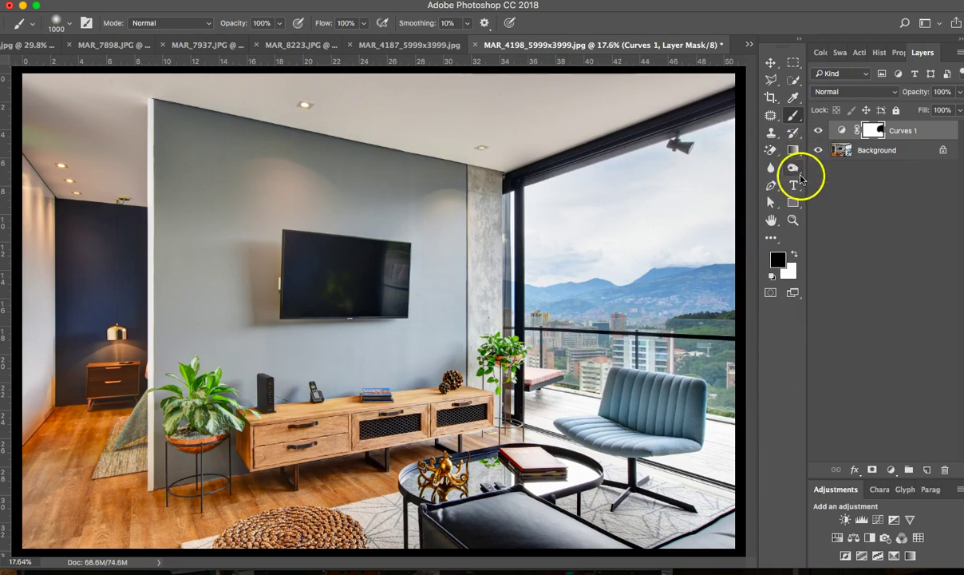
- Duplicate the Background and dodge the top-left corner, ceiling, and floor below the TV
{"action": "left_click", "coordinate": [796, 176]}
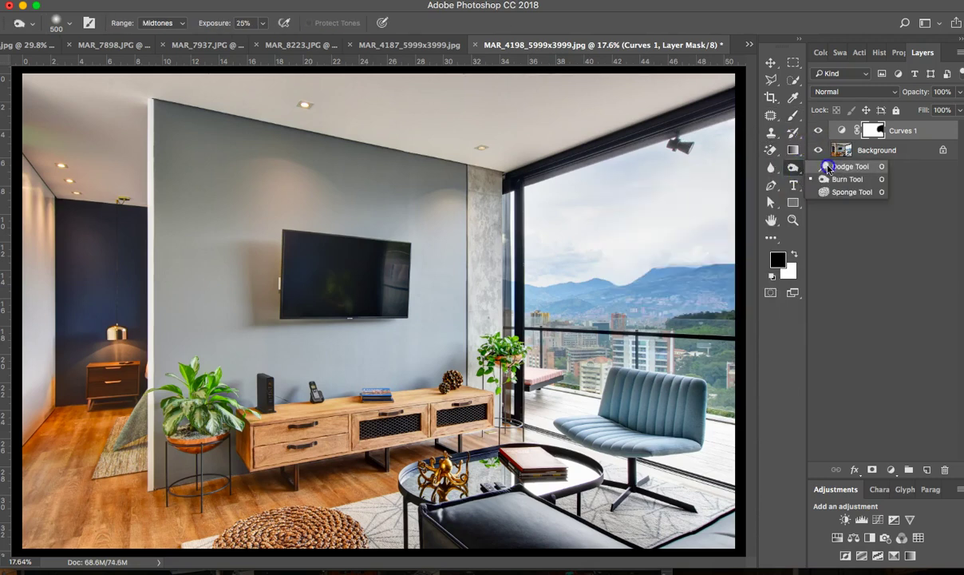
{"action": "left_click", "coordinate": [829, 167]}
{"action": "left_click", "coordinate": [881, 151]}
{"action": "key", "text": "super+j"}
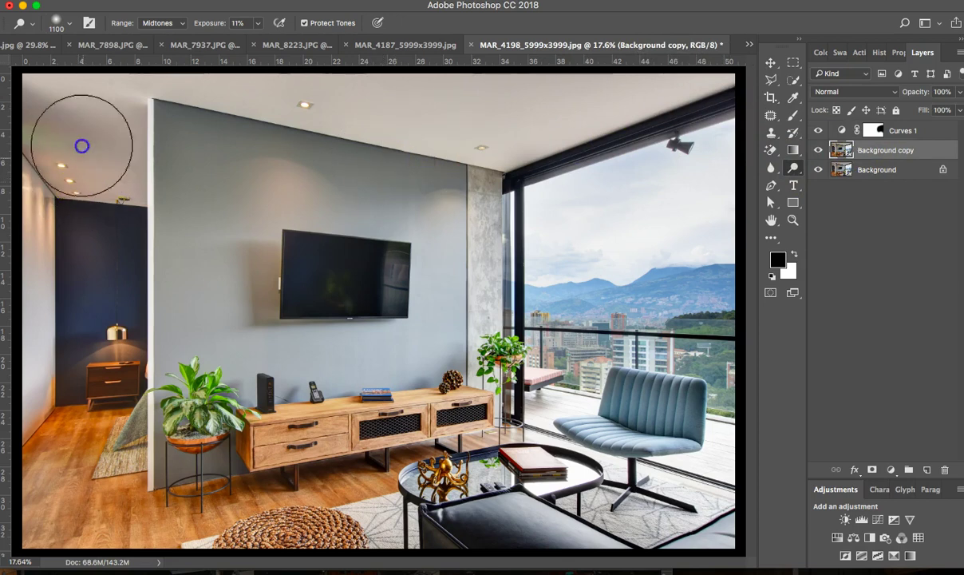
{"action": "left_click_drag", "start_coordinate": [35, 102], "coordinate": [72, 126]}
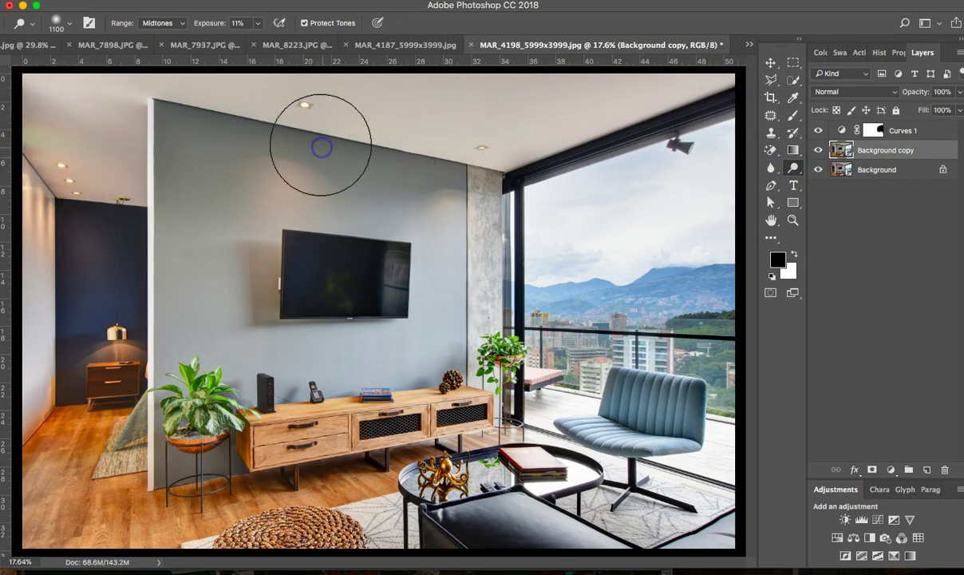
{"action": "mouse_move", "coordinate": [484, 158]}
{"action": "left_mouse_down"}
{"action": "mouse_move", "coordinate": [130, 125]}
{"action": "mouse_move", "coordinate": [570, 78]}
{"action": "mouse_move", "coordinate": [728, 83]}
{"action": "left_mouse_up"}
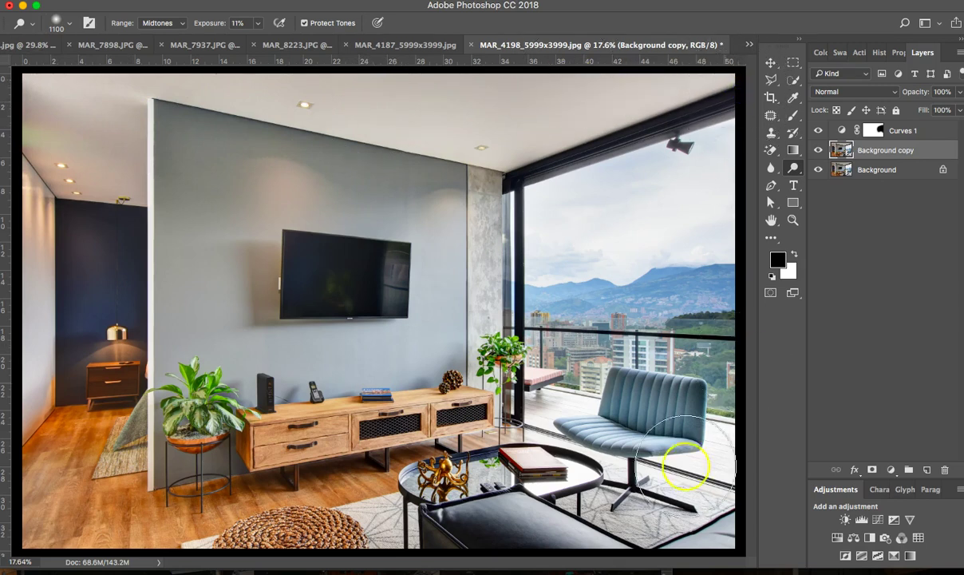
{"action": "mouse_move", "coordinate": [504, 523]}
{"action": "left_mouse_down"}
{"action": "mouse_move", "coordinate": [266, 487]}
{"action": "mouse_move", "coordinate": [344, 438]}
{"action": "mouse_move", "coordinate": [192, 434]}
{"action": "mouse_move", "coordinate": [334, 372]}
{"action": "left_mouse_up"}
- Darken the sky outside the window with the Burn Tool
{"action": "left_click", "coordinate": [794, 163]}
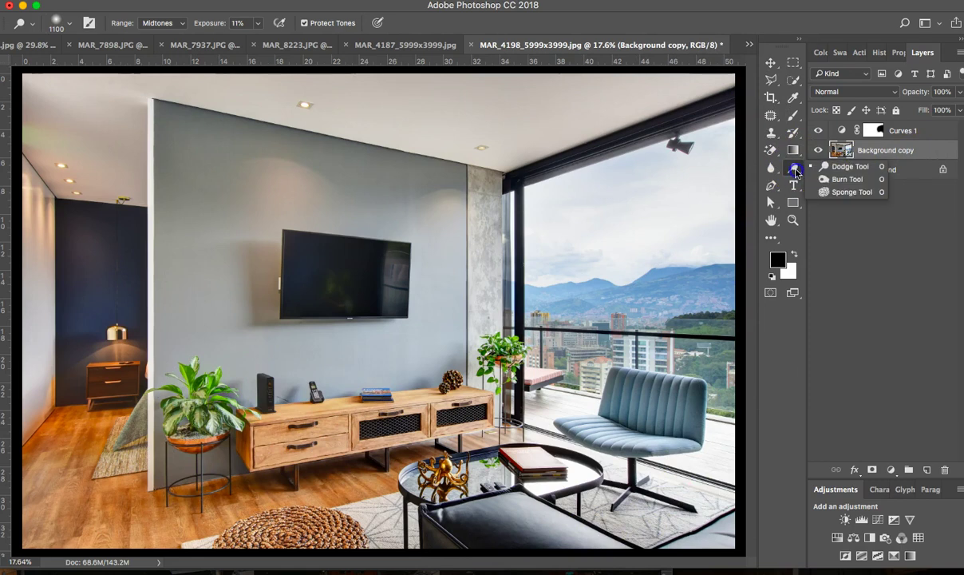
{"action": "left_click", "coordinate": [835, 176]}
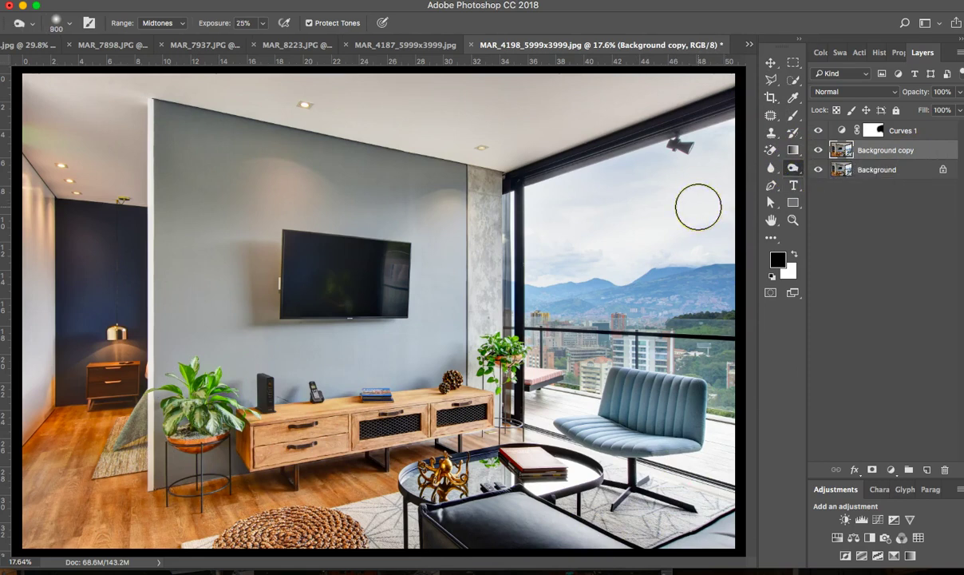
{"action": "mouse_move", "coordinate": [699, 207]}
{"action": "left_mouse_down"}
{"action": "mouse_move", "coordinate": [587, 218]}
{"action": "mouse_move", "coordinate": [603, 232]}
{"action": "mouse_move", "coordinate": [667, 216]}
{"action": "mouse_move", "coordinate": [597, 242]}
{"action": "left_mouse_up"}
{"action": "left_click_drag", "start_coordinate": [742, 183], "coordinate": [625, 237]}
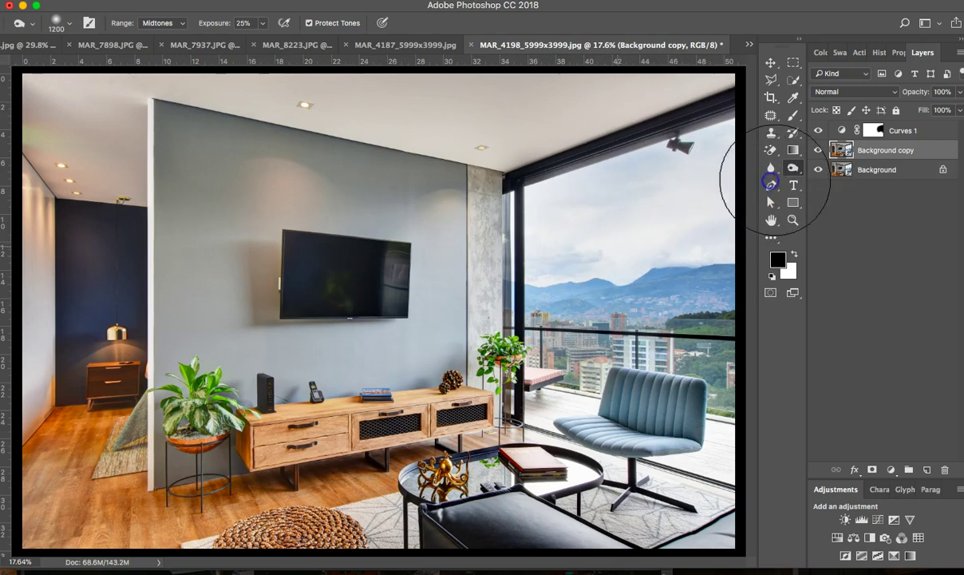
{"action": "mouse_move", "coordinate": [742, 184]}
{"action": "left_mouse_down"}
{"action": "mouse_move", "coordinate": [623, 278]}
{"action": "mouse_move", "coordinate": [699, 287]}
{"action": "mouse_move", "coordinate": [663, 244]}
{"action": "mouse_move", "coordinate": [689, 194]}
{"action": "mouse_move", "coordinate": [700, 316]}
{"action": "mouse_move", "coordinate": [577, 351]}
{"action": "mouse_move", "coordinate": [593, 434]}
{"action": "mouse_move", "coordinate": [638, 427]}
{"action": "mouse_move", "coordinate": [732, 485]}
{"action": "mouse_move", "coordinate": [646, 528]}
{"action": "mouse_move", "coordinate": [745, 503]}
{"action": "left_mouse_up"}
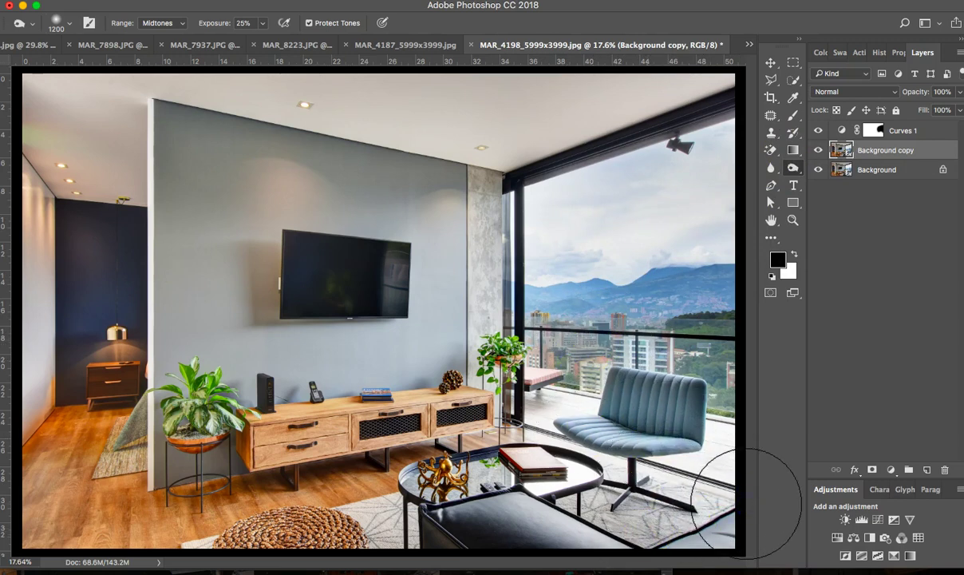
- In History, preview the original snapshot, then return to the latest Burn Tool state
{"action": "left_click", "coordinate": [882, 52]}
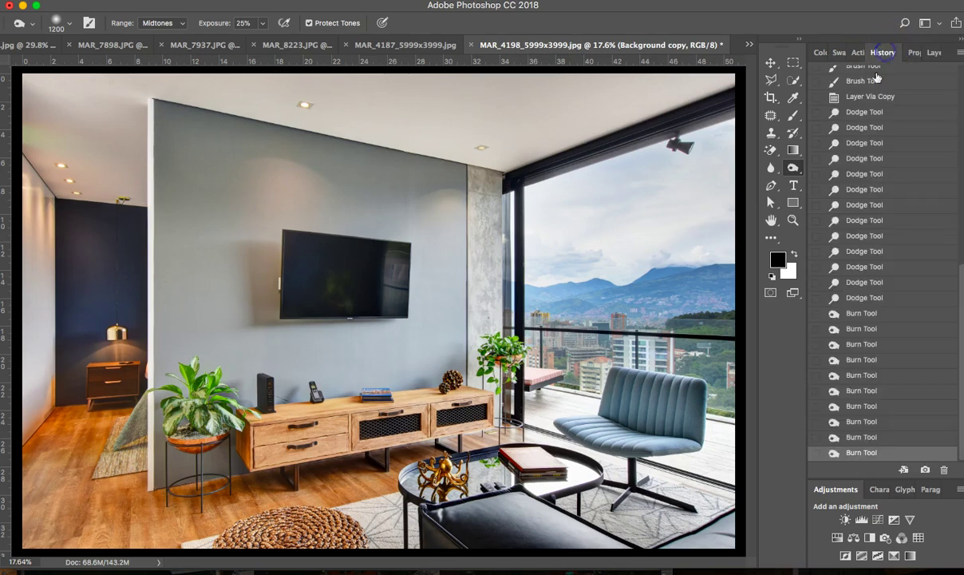
{"action": "scroll", "coordinate": [871, 112], "scroll_direction": "up", "scroll_amount": 10}
{"action": "left_click", "coordinate": [872, 76]}
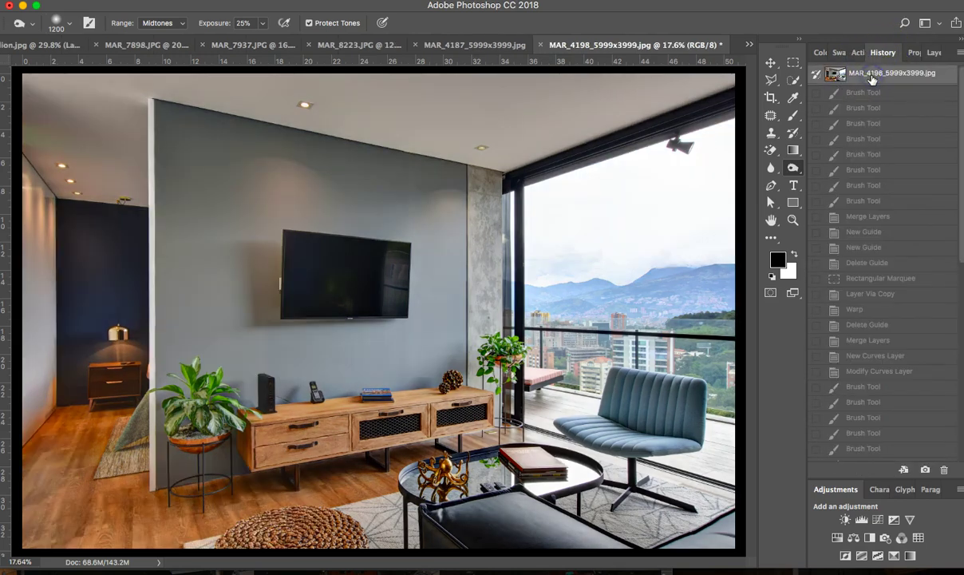
{"action": "scroll", "coordinate": [872, 352], "scroll_direction": "down", "scroll_amount": 10}
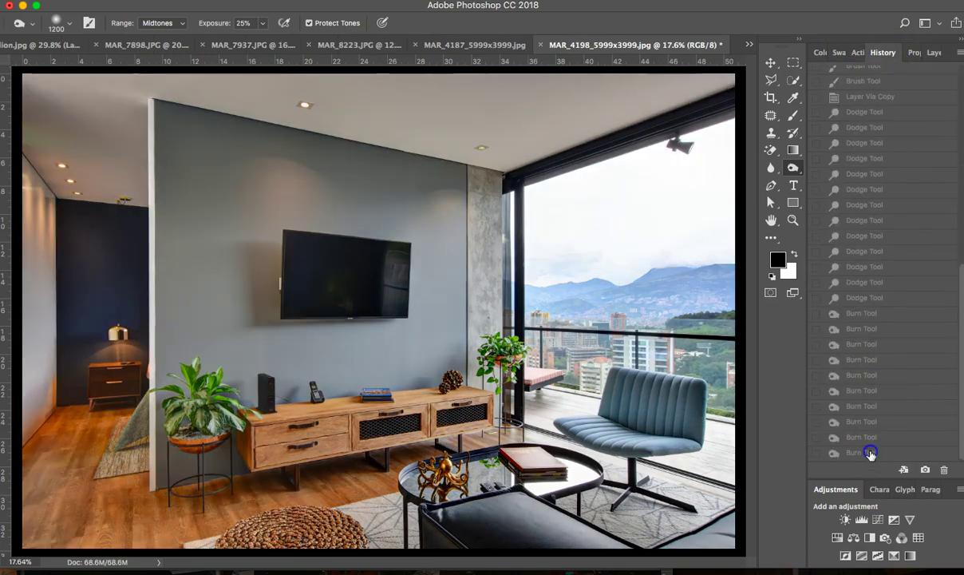
{"action": "left_click", "coordinate": [868, 453]}
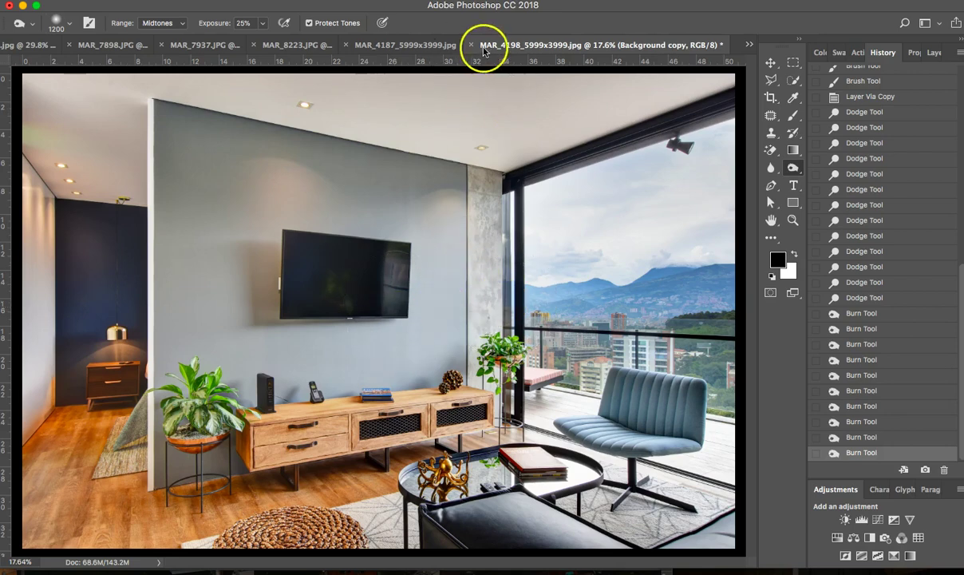
- Switch to Adobe Bridge and preview MAR_4199.JPG and MAR_4200.JPG
{"action": "key", "text": "ctrl+Up"}
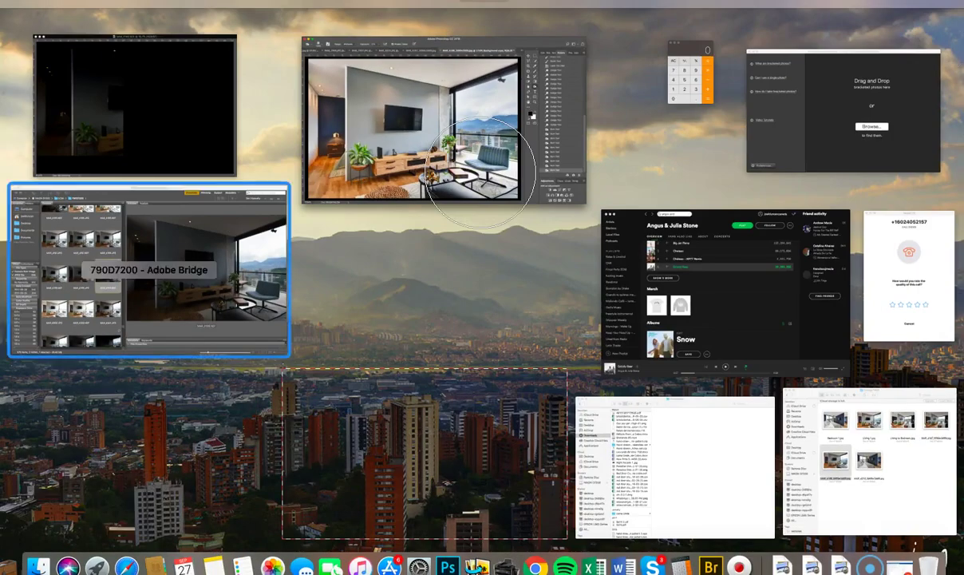
{"action": "left_click", "coordinate": [263, 319]}
{"action": "left_click", "coordinate": [240, 304]}
{"action": "left_click", "coordinate": [162, 378]}
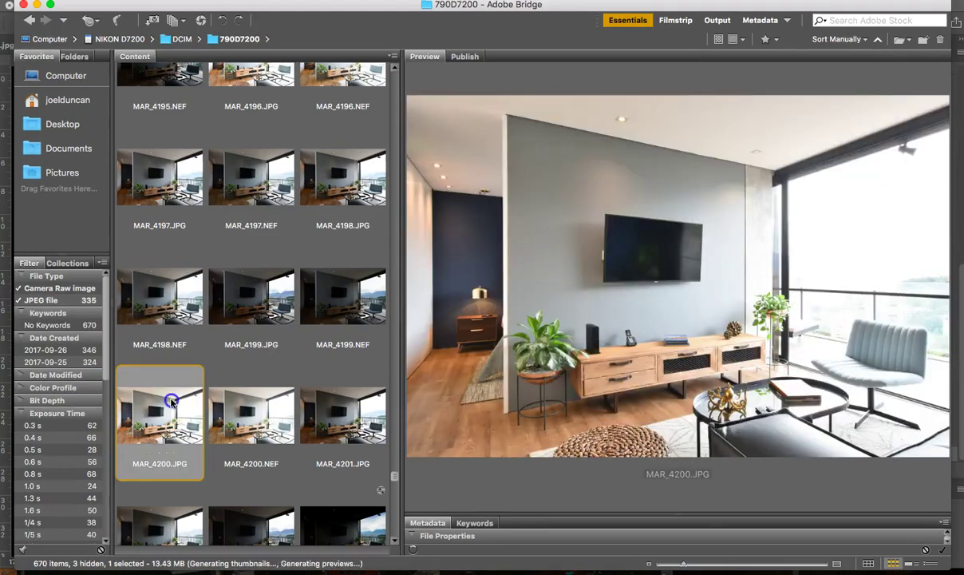
{"action": "left_click", "coordinate": [254, 308]}
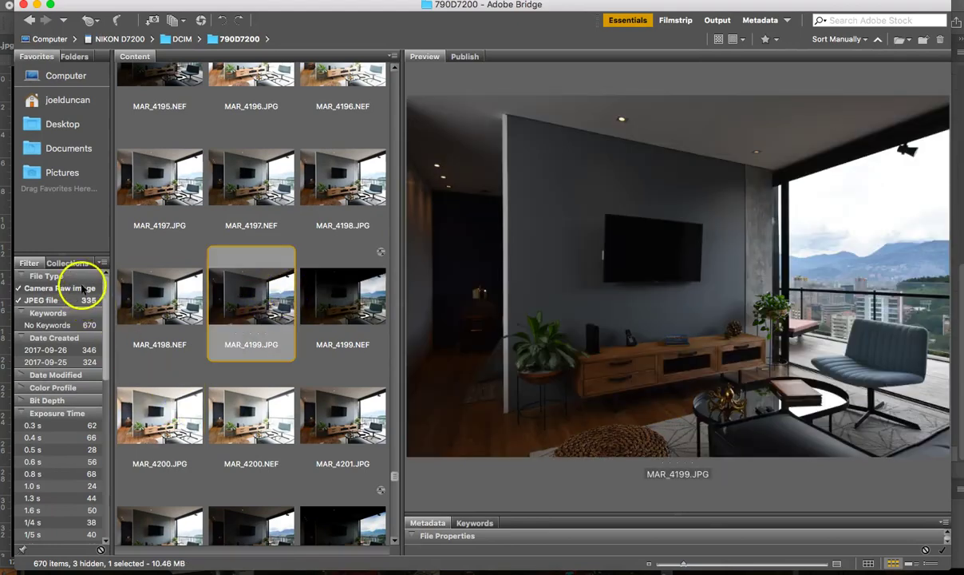
- Filter out Camera Raw files, compare the JPEGs, and open MAR_4198.JPG in Photoshop
{"action": "left_click", "coordinate": [84, 289]}
{"action": "left_click", "coordinate": [240, 287]}
{"action": "left_click", "coordinate": [327, 295]}
{"action": "left_click", "coordinate": [162, 412]}
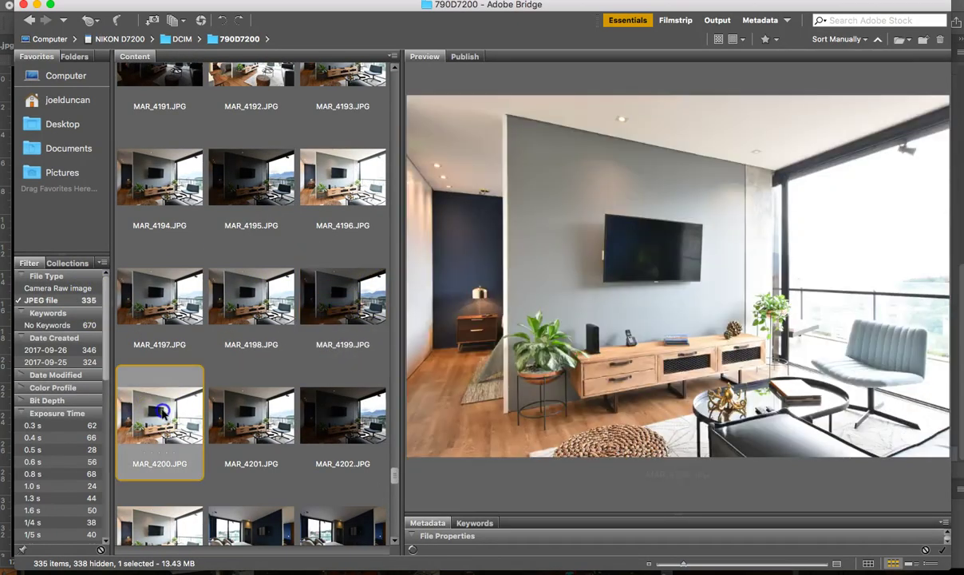
{"action": "left_click", "coordinate": [268, 287]}
{"action": "left_click", "coordinate": [334, 283]}
{"action": "left_click", "coordinate": [264, 303]}
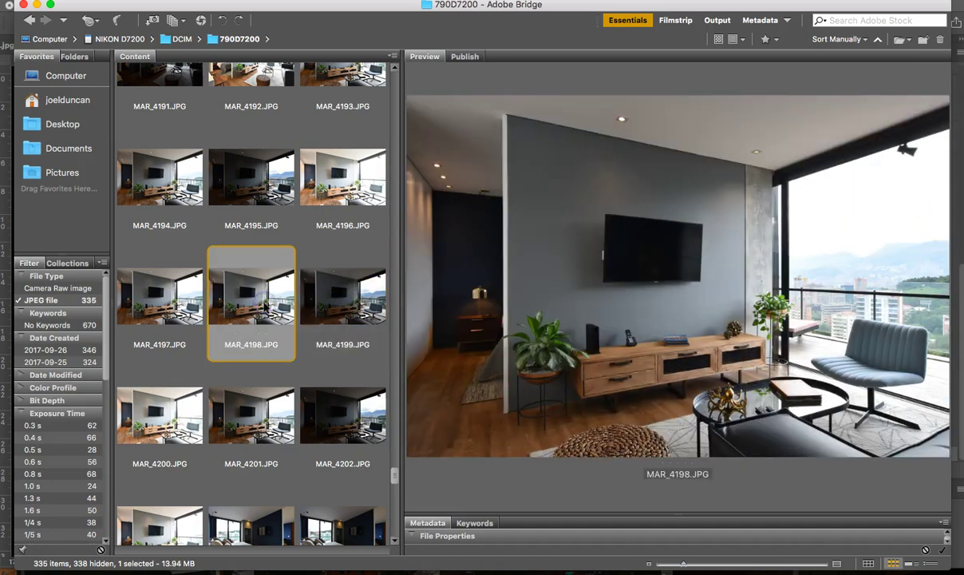
{"action": "left_click", "coordinate": [308, 284]}
{"action": "left_click", "coordinate": [255, 310]}
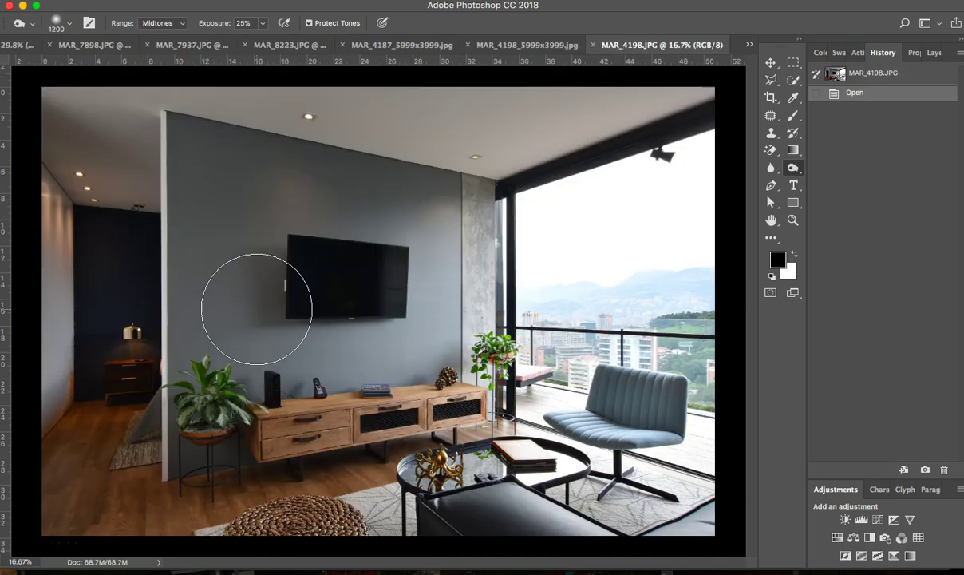
- Return to the edited MAR_4198_5999x3999.jpg document, leaving the original JPG open beside it
{"action": "left_click", "coordinate": [559, 45]}
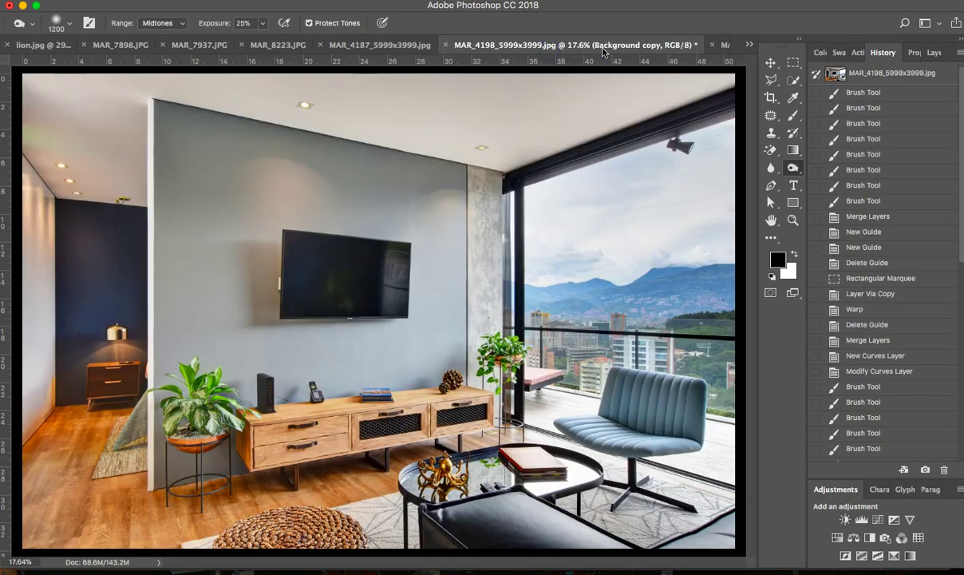